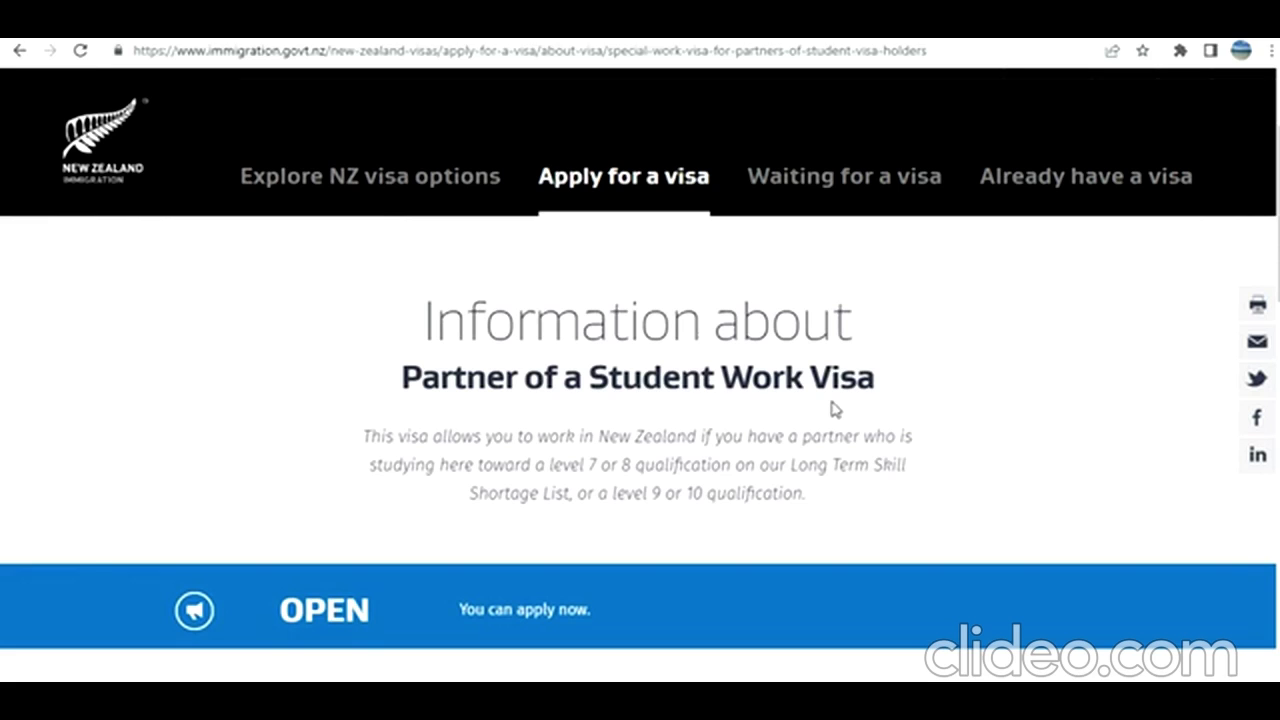
Review the Partner of a Student Work Visa introduction and highlight the qualification levels the studying partner needs.
scroll(640, 400, down, 2)
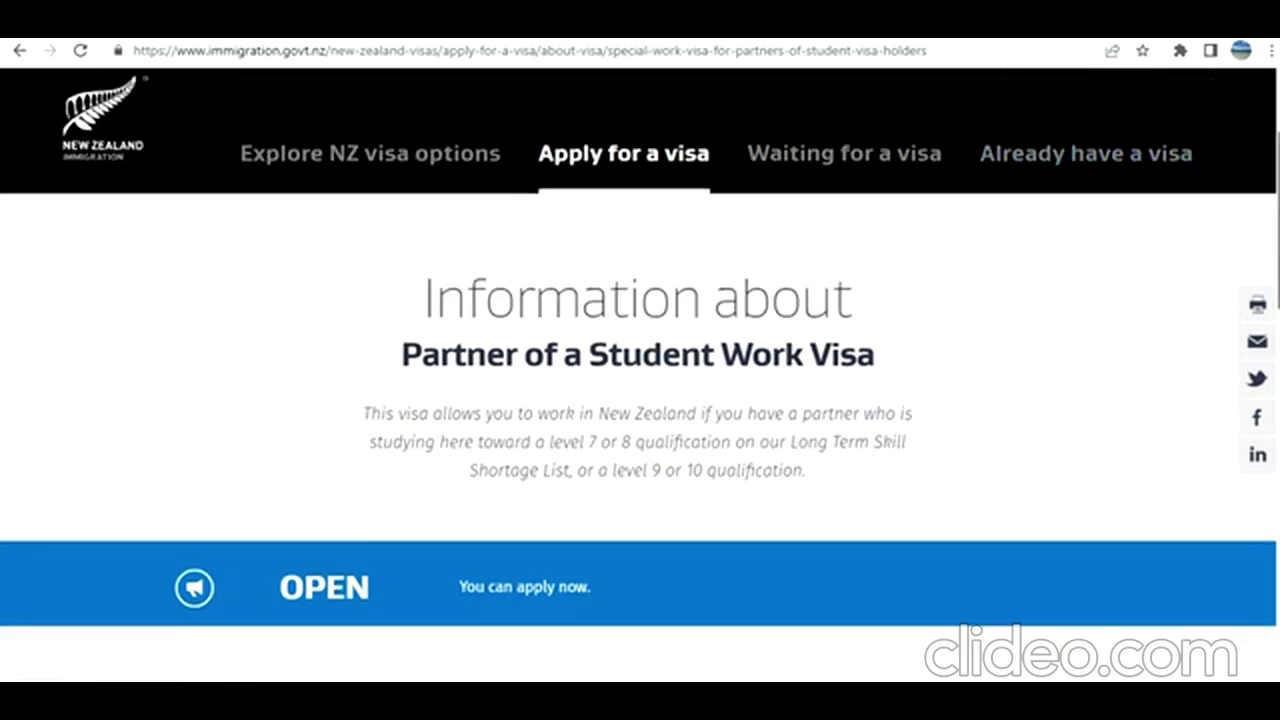
scroll(640, 400, down, 4)
scroll(640, 400, up, 3)
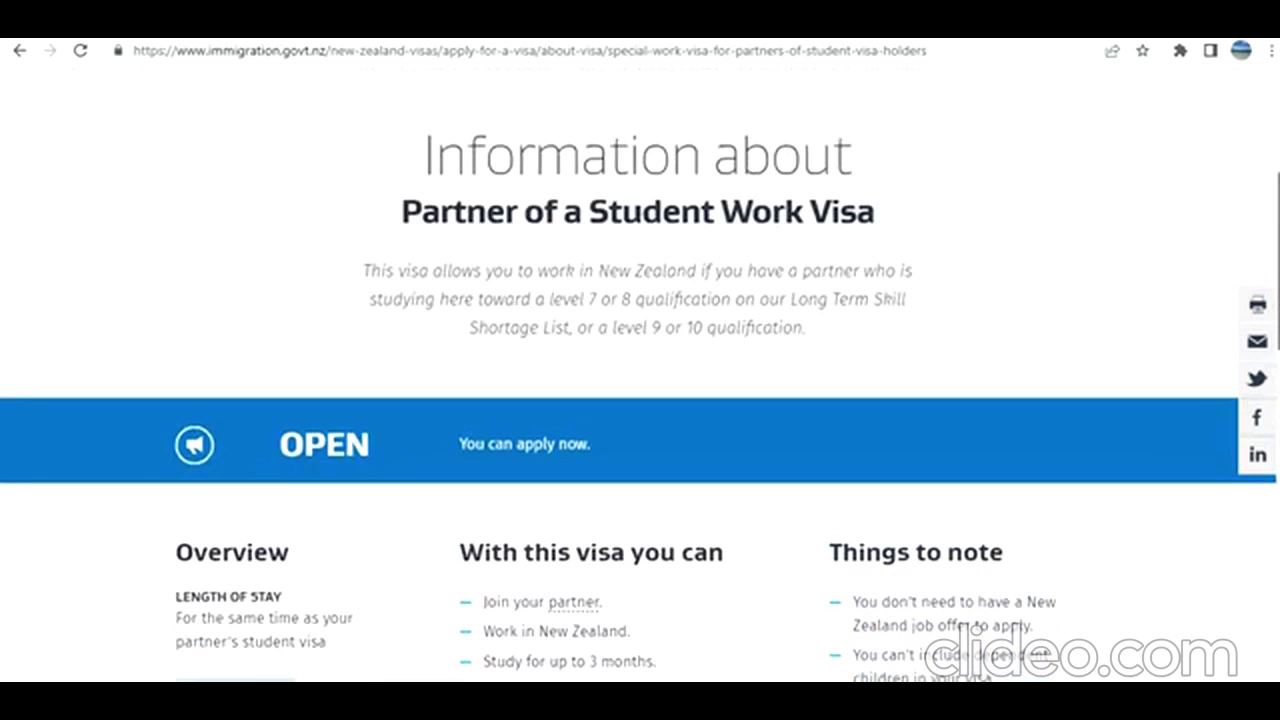
scroll(640, 400, down, 1)
scroll(889, 166, down, 1)
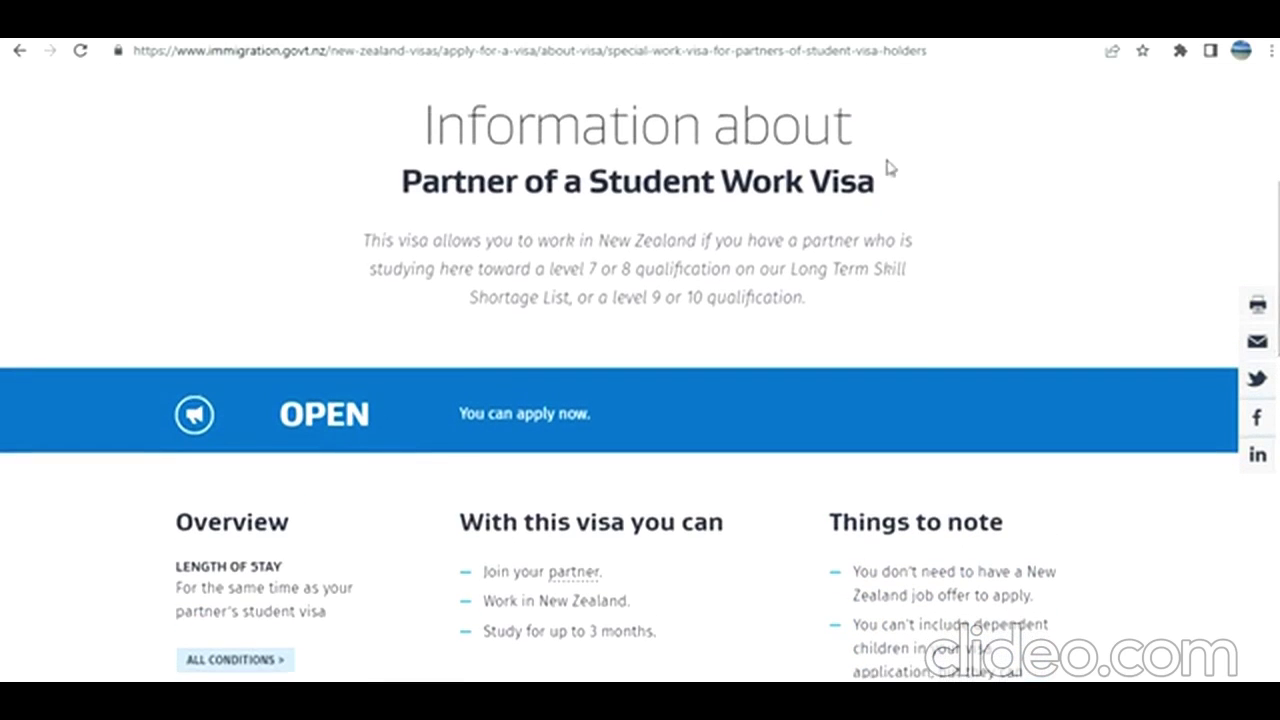
scroll(640, 400, down, 2)
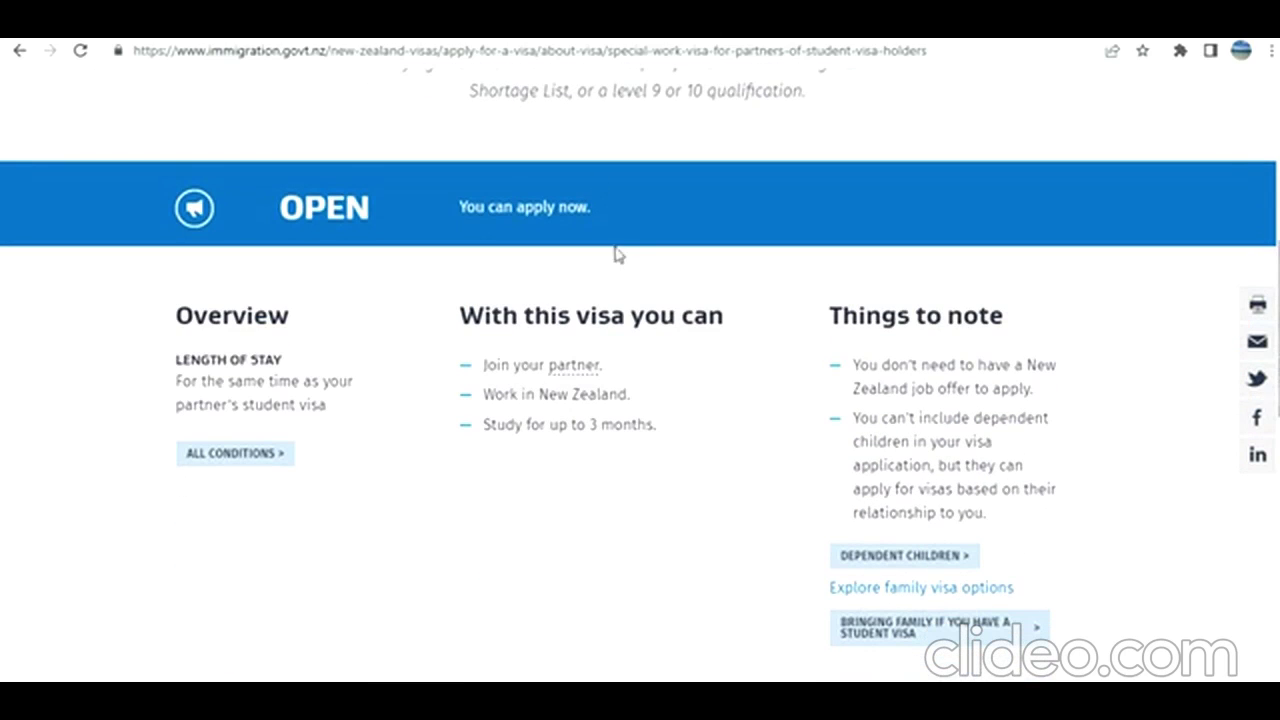
scroll(640, 400, up, 3)
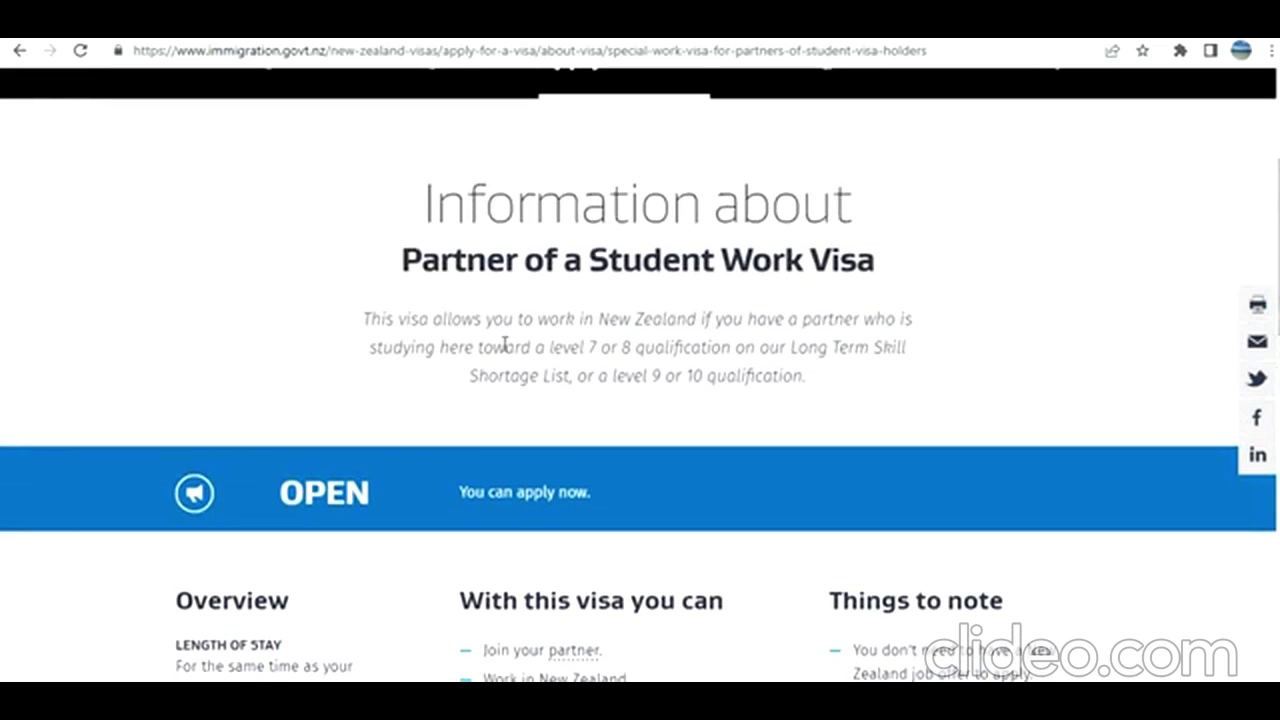
drag(552, 347, 657, 344)
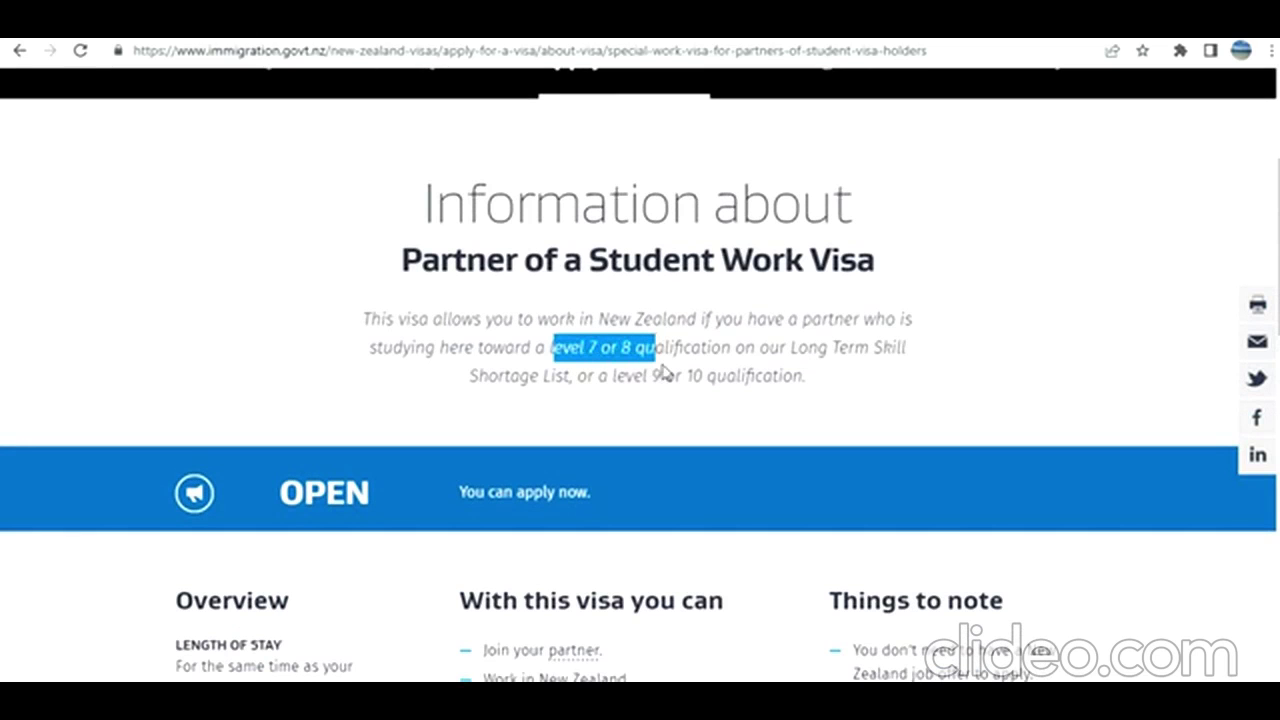
drag(627, 375, 772, 375)
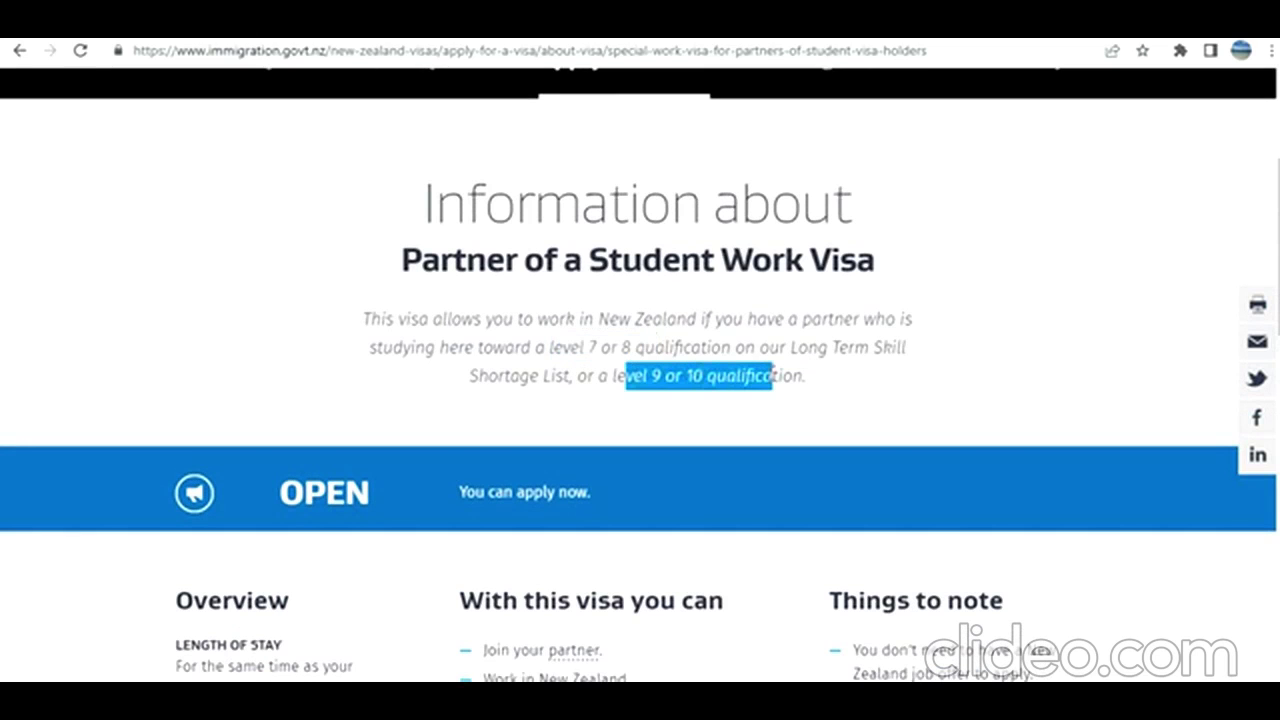
Examine the visa's permitted length of stay and the activities it allows, highlighting the relevant text.
scroll(640, 400, down, 3)
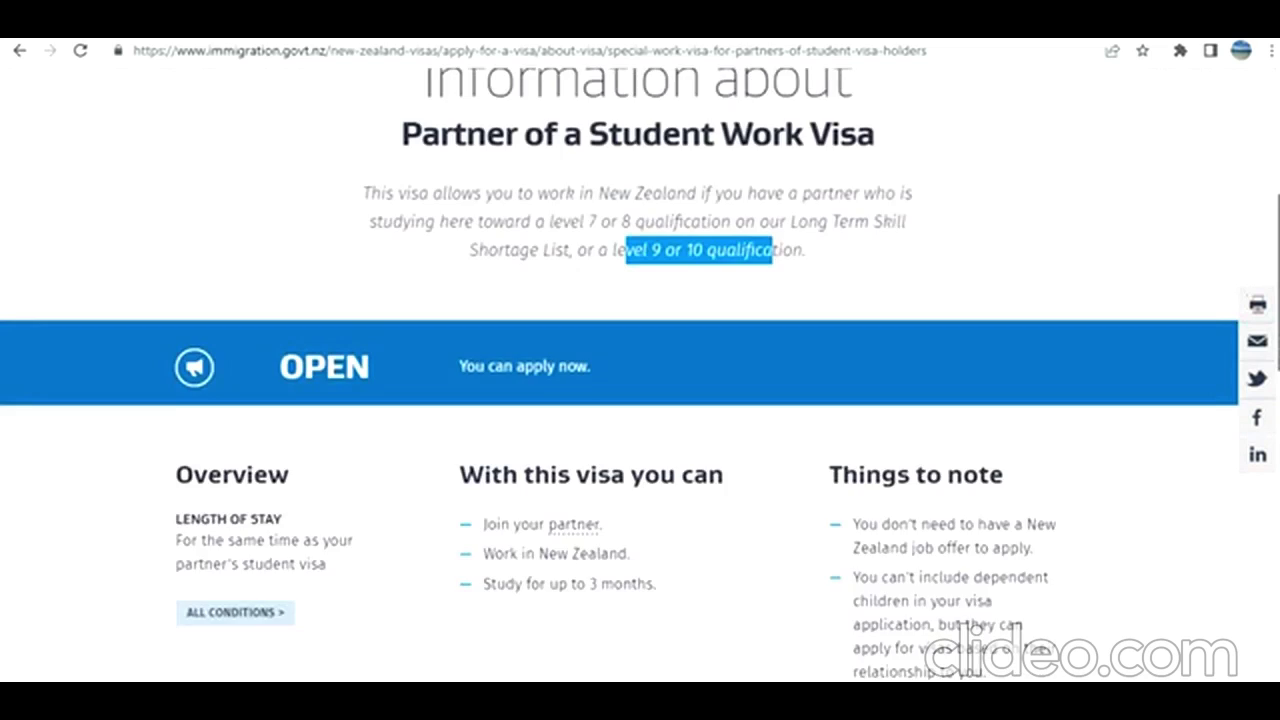
scroll(640, 400, up, 1)
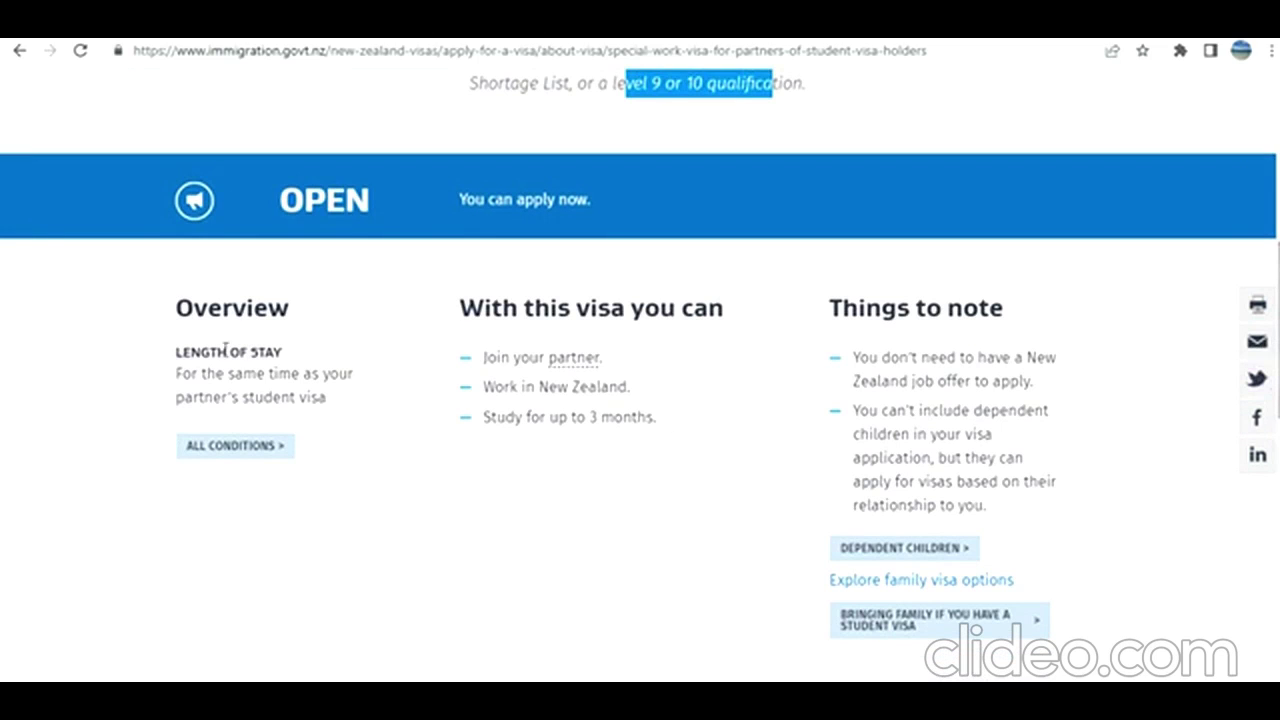
drag(193, 372, 331, 414)
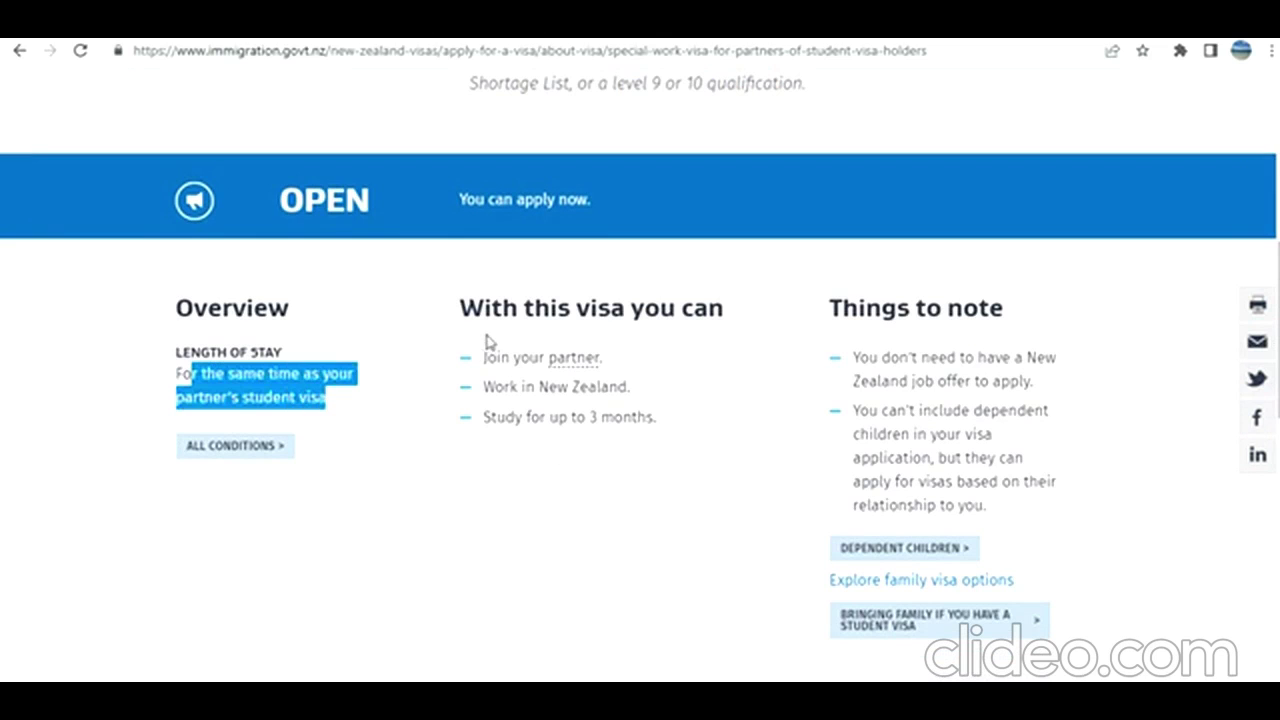
drag(497, 357, 672, 447)
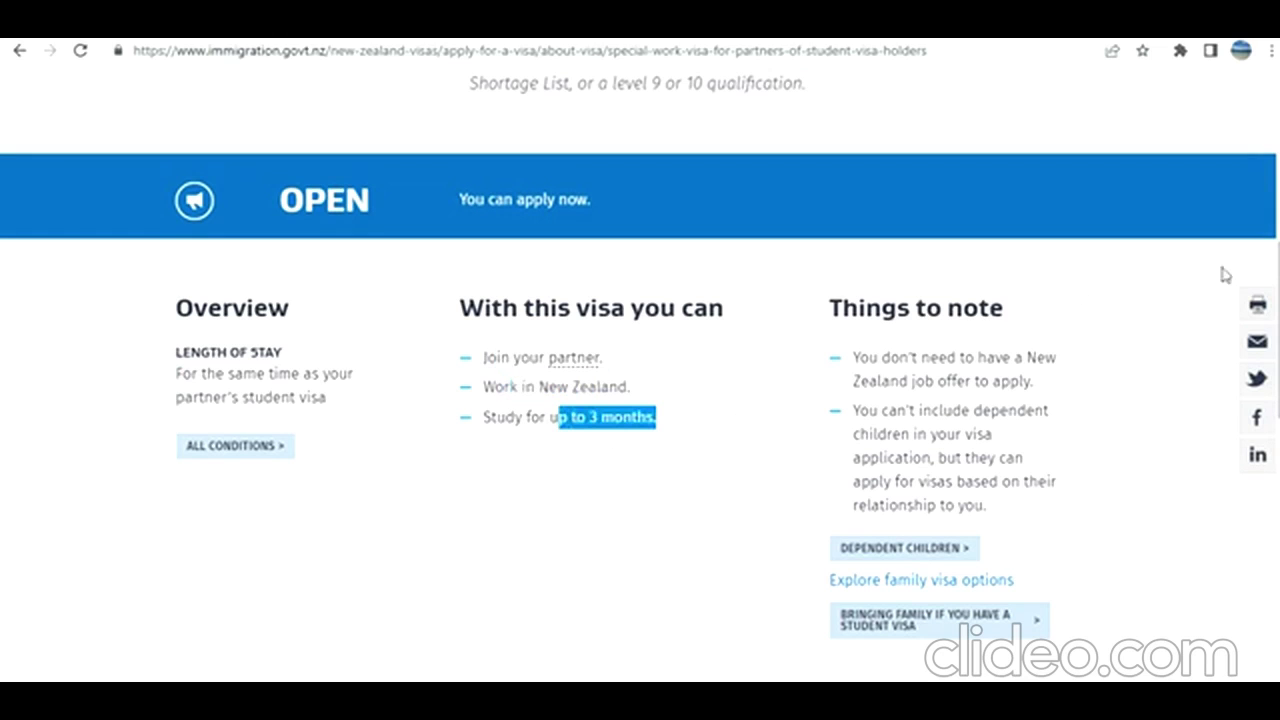
Choose to apply for the partner visa and open the log in or create account option.
scroll(1274, 286, down, 5)
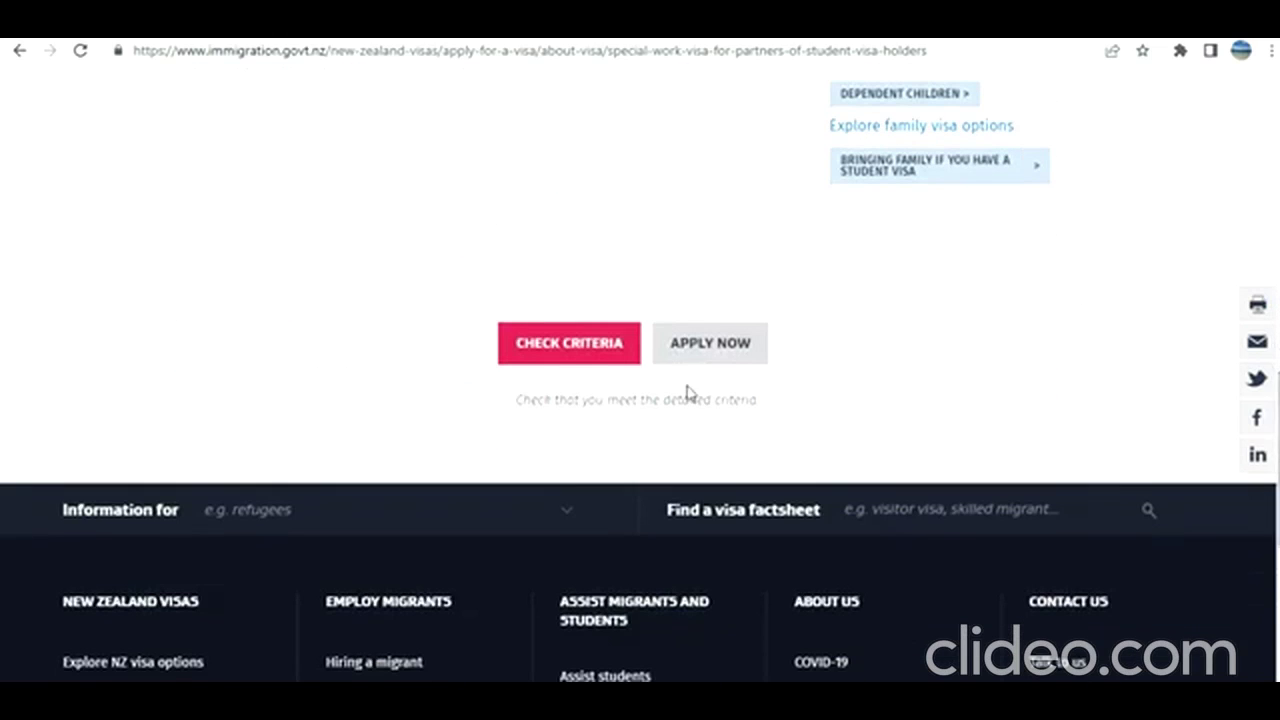
click(689, 360)
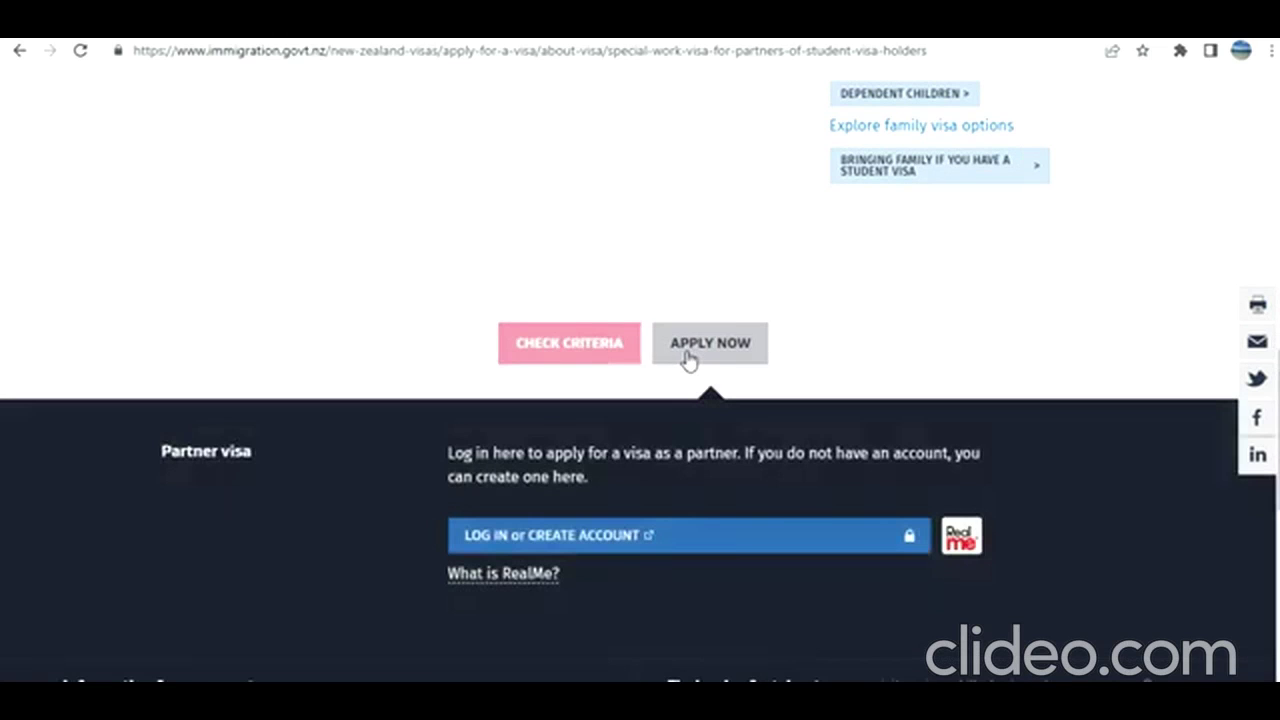
click(692, 539)
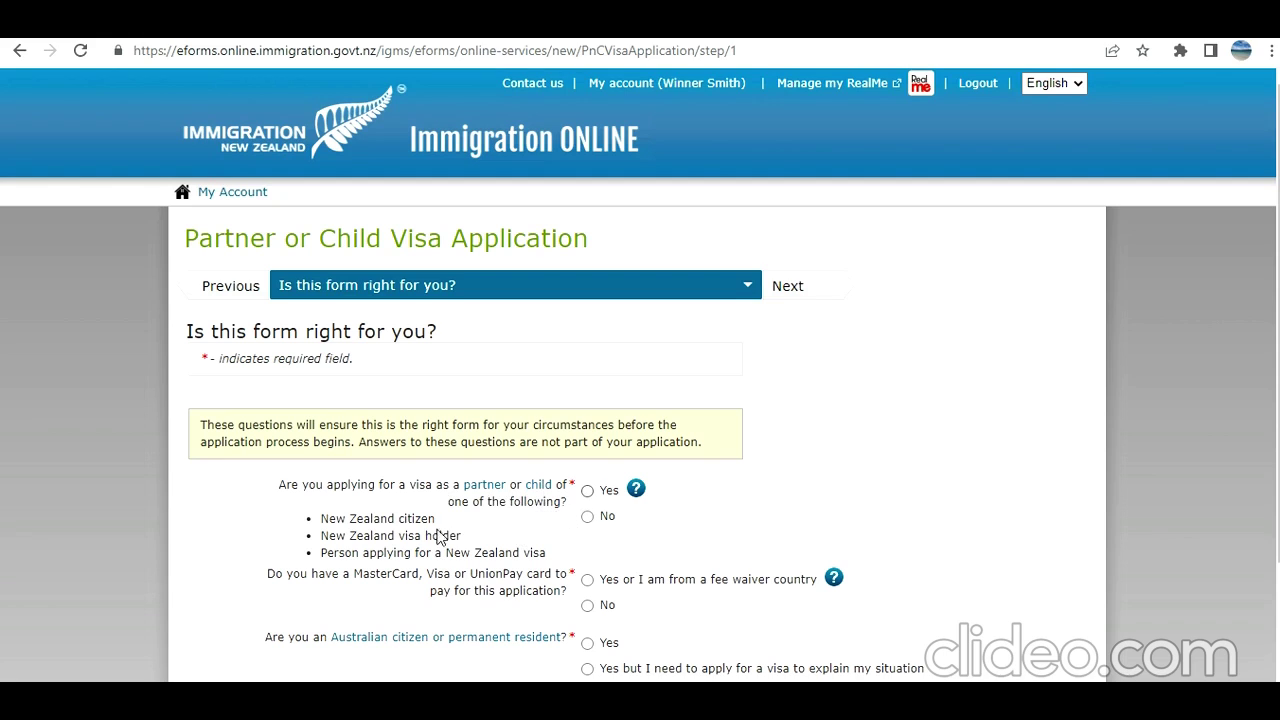
Answer Yes to the partner-or-child and payment card questions and No to Australian citizenship or residency, and start the application.
click(587, 491)
click(587, 581)
scroll(587, 582, down, 2)
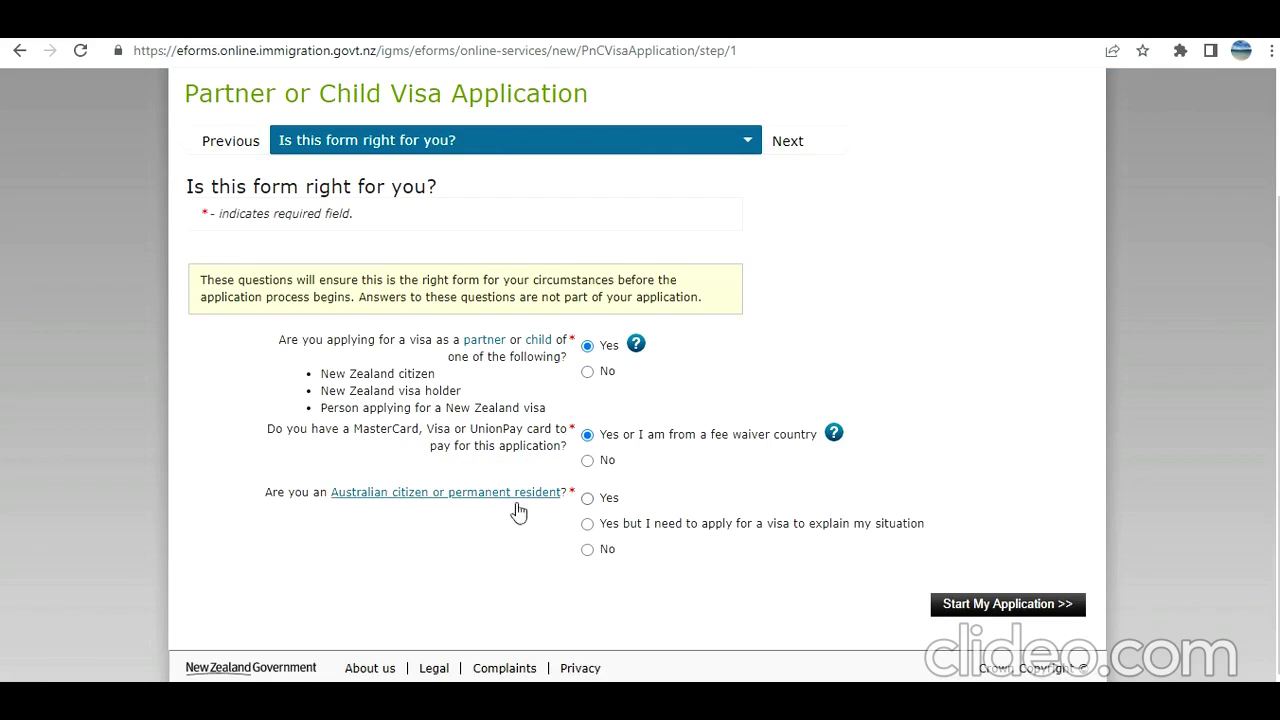
click(587, 549)
click(1032, 604)
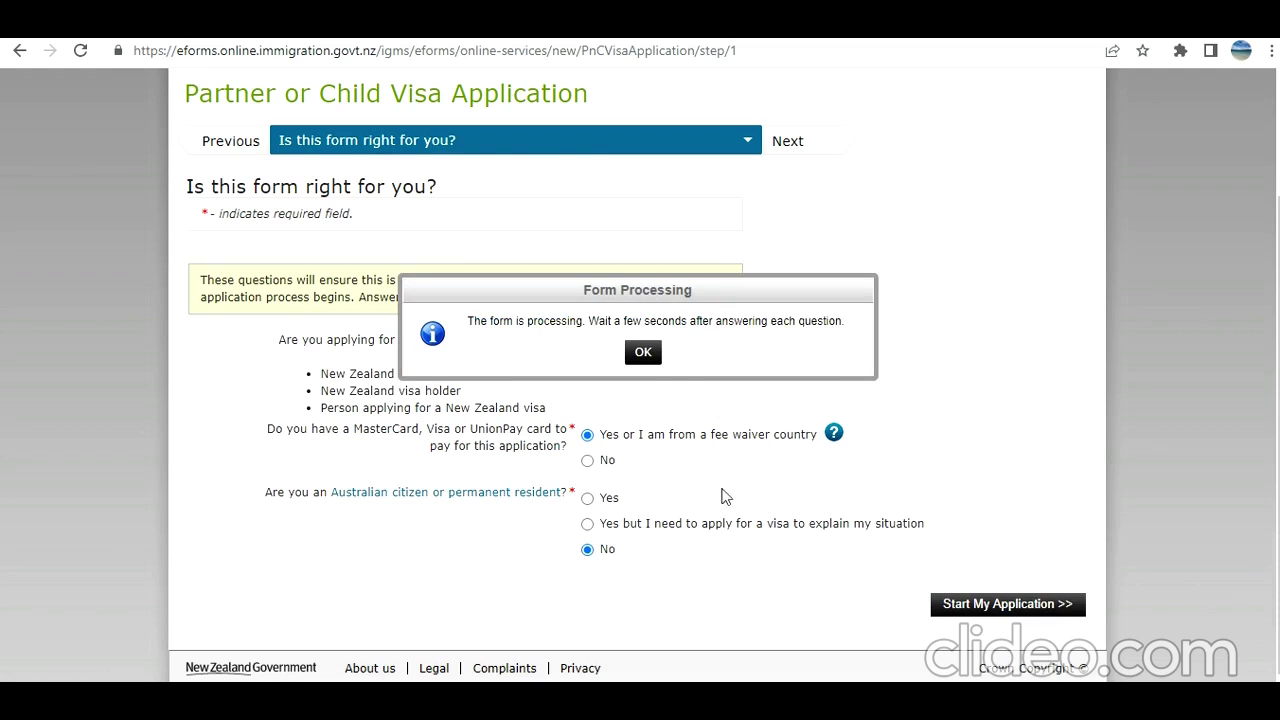
click(643, 355)
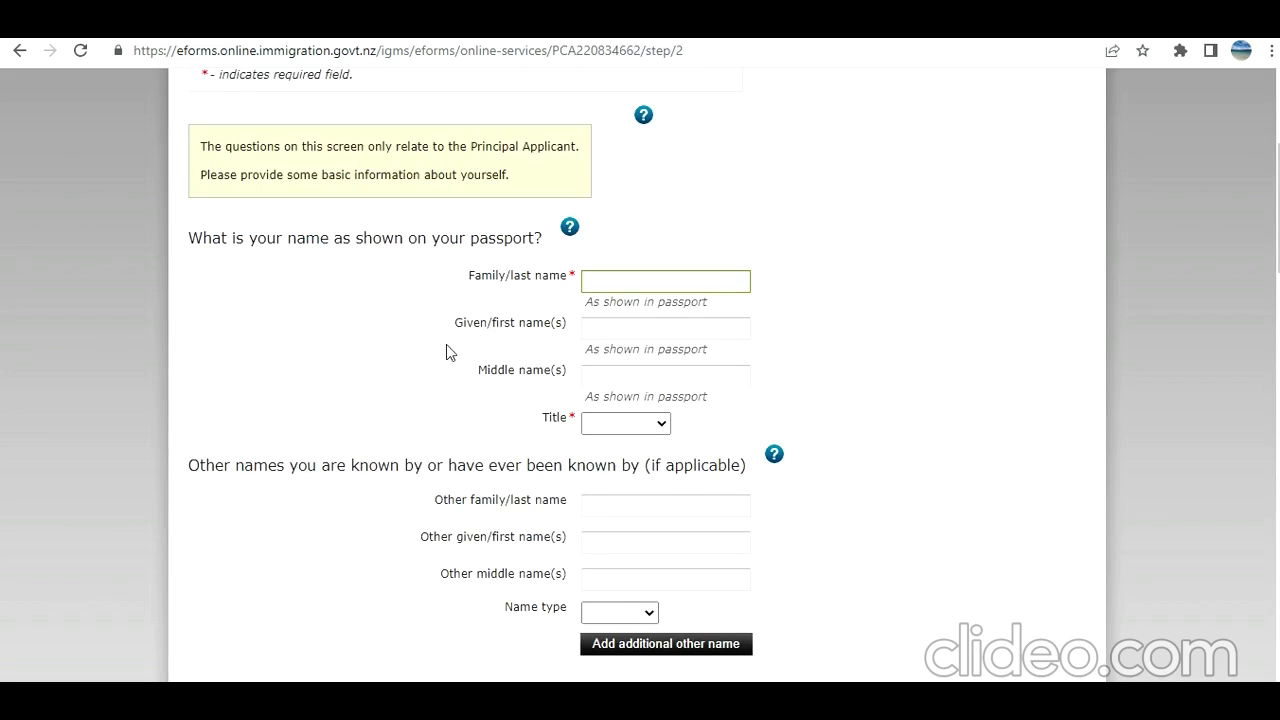
Set the applicant's title to Mrs in the passport name section.
scroll(446, 352, up, 1)
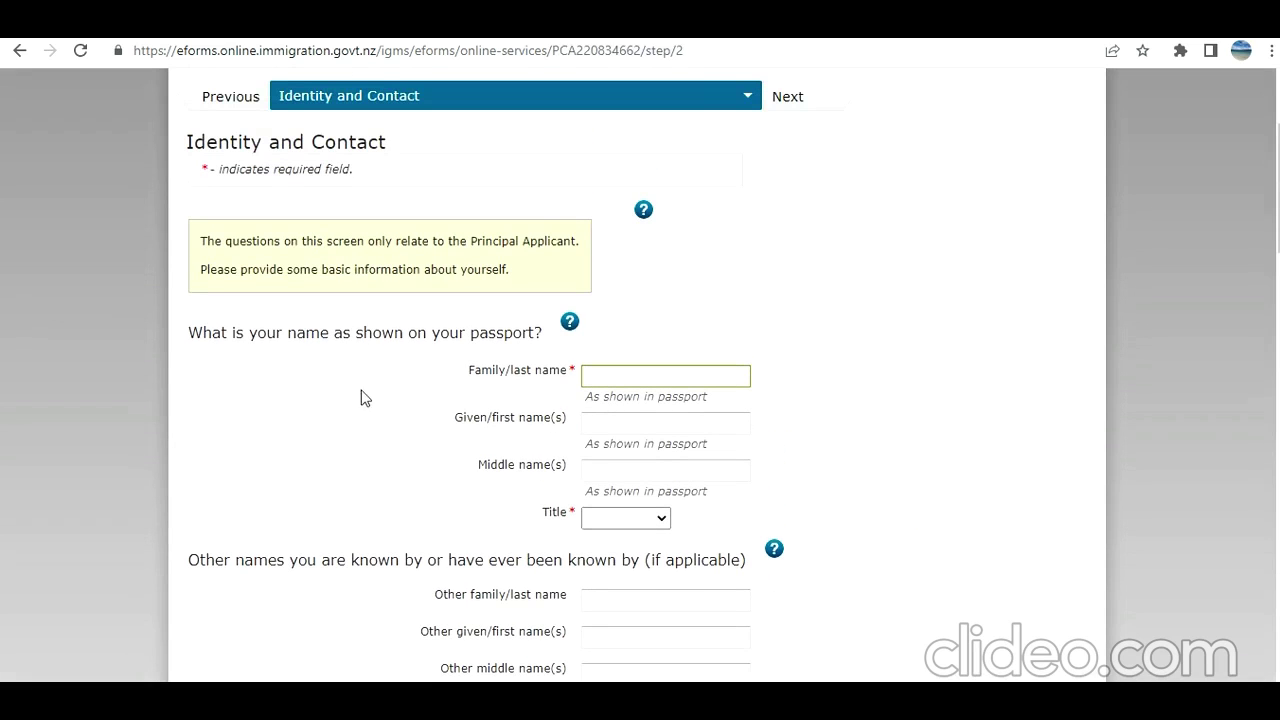
scroll(473, 404, down, 1)
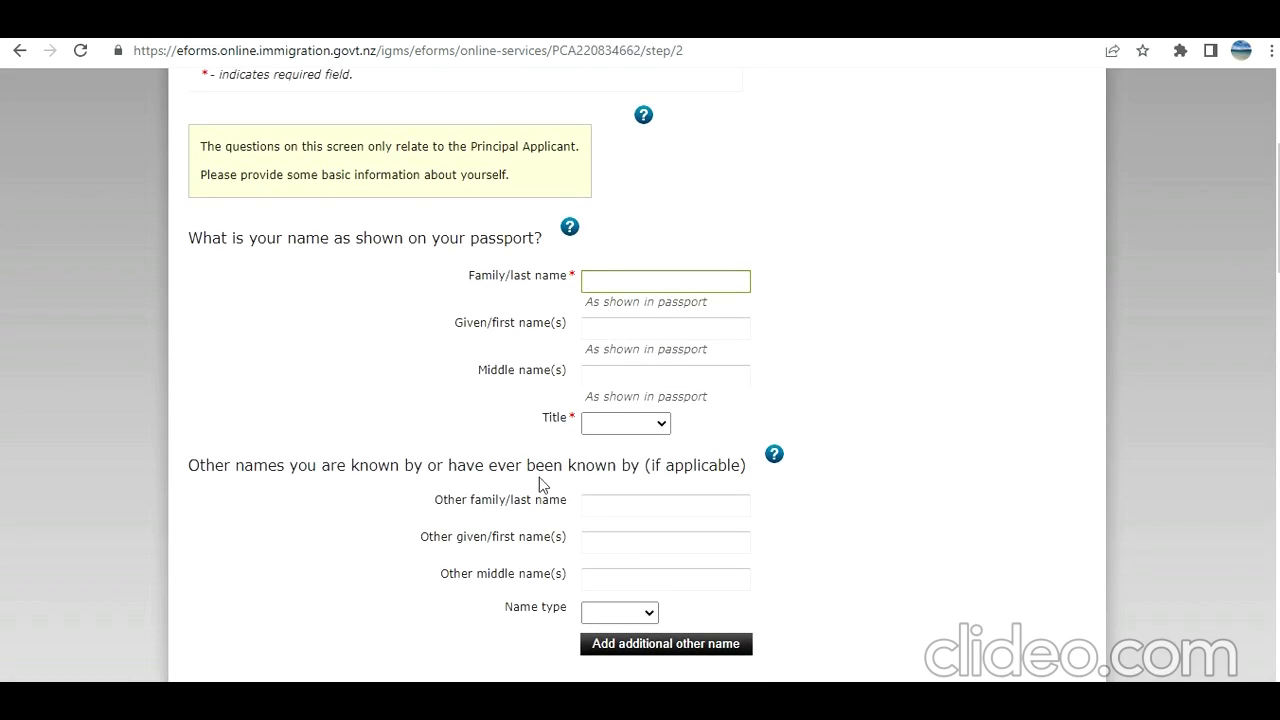
scroll(539, 477, down, 1)
click(655, 330)
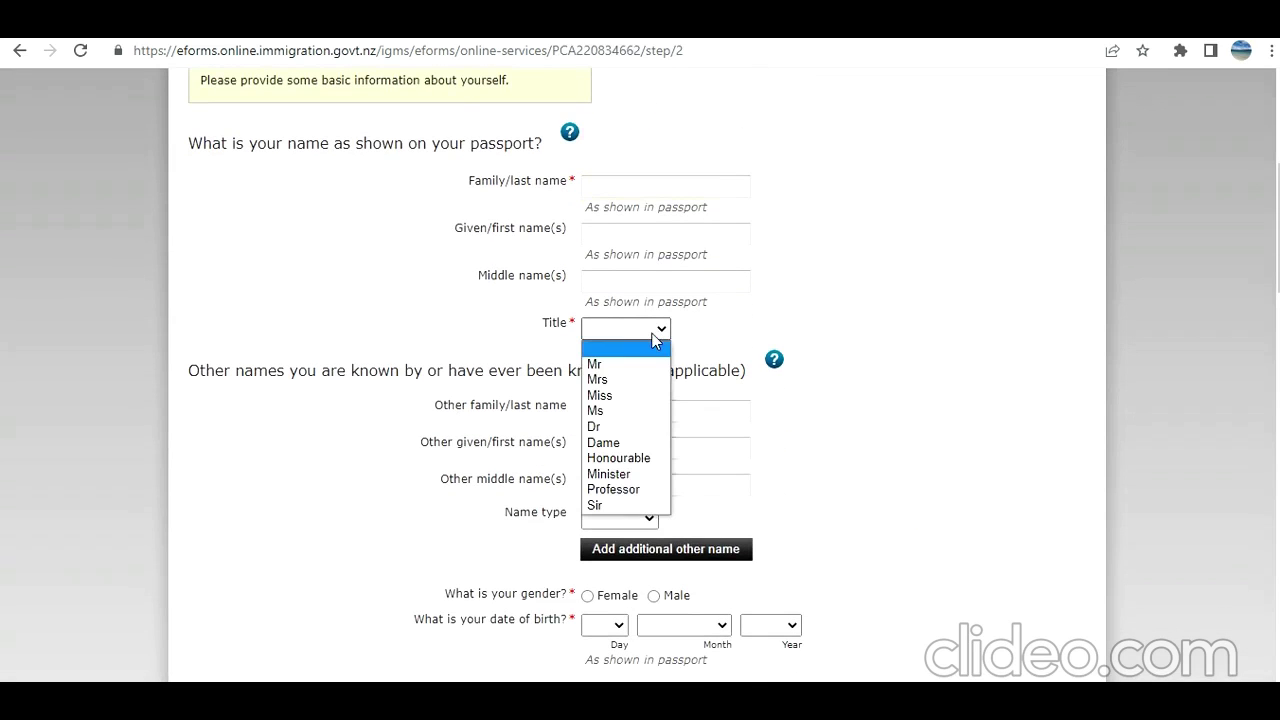
click(603, 370)
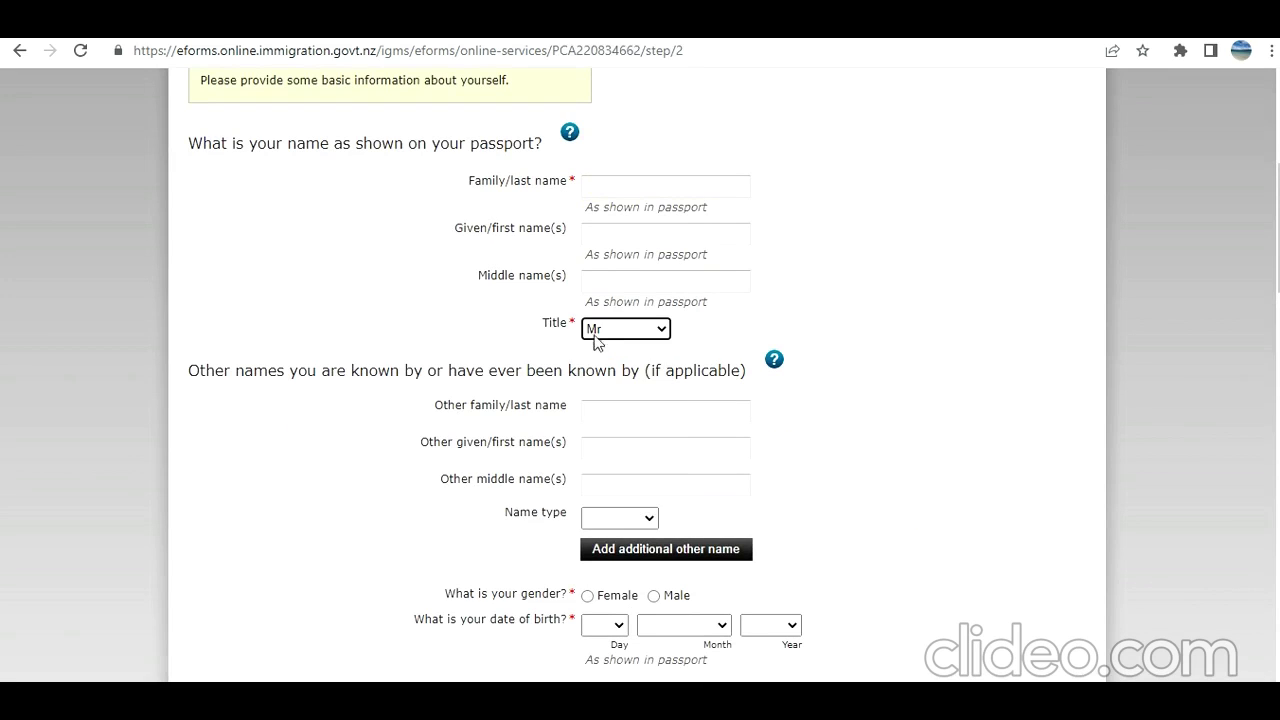
click(600, 335)
click(597, 381)
Set the applicant's gender to Female in the Identity and Contact form.
scroll(409, 365, down, 2)
scroll(408, 370, down, 1)
scroll(406, 368, up, 2)
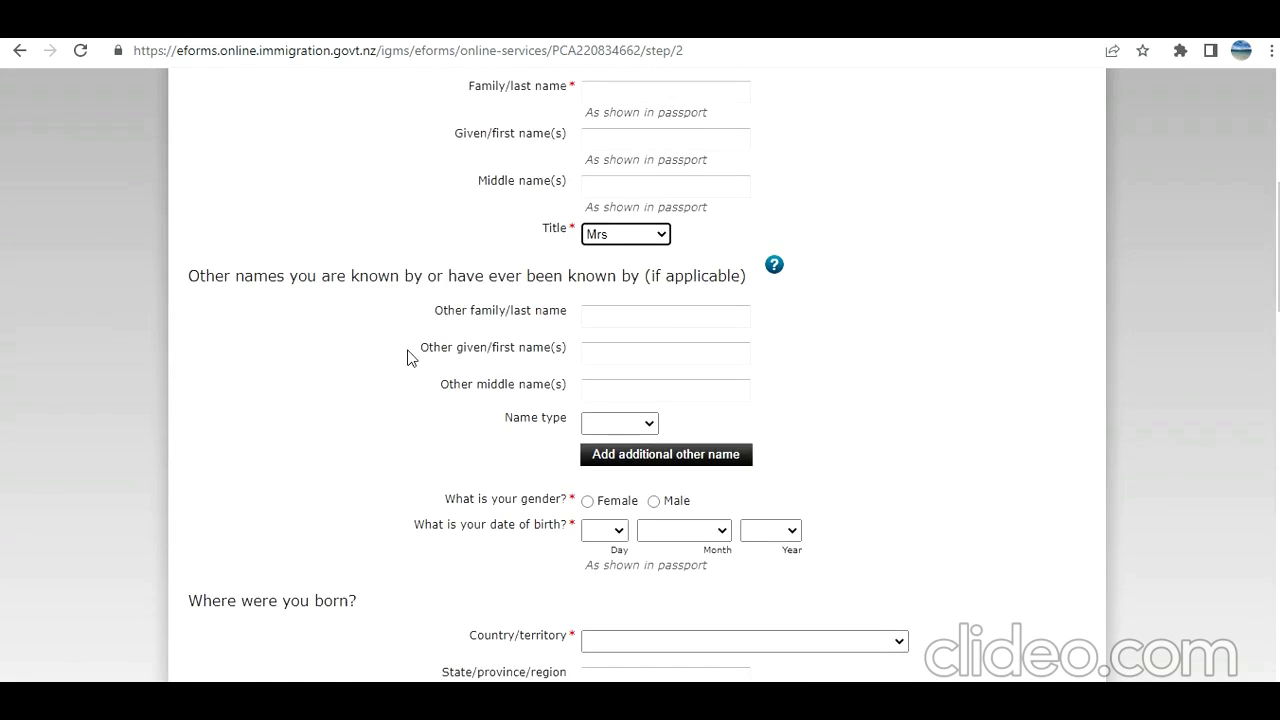
scroll(408, 357, down, 3)
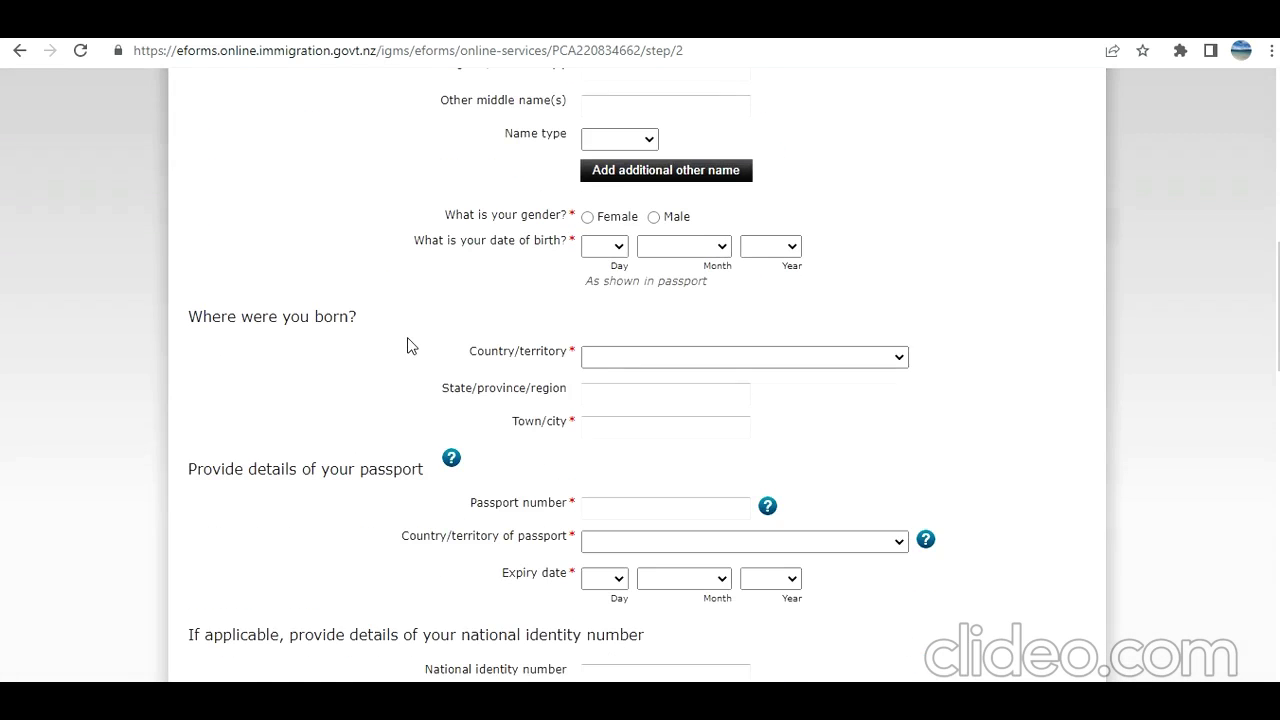
click(588, 217)
Set the partnership status to Married / in civil union and answer No to having previously applied for a New Zealand visa.
scroll(429, 358, down, 1)
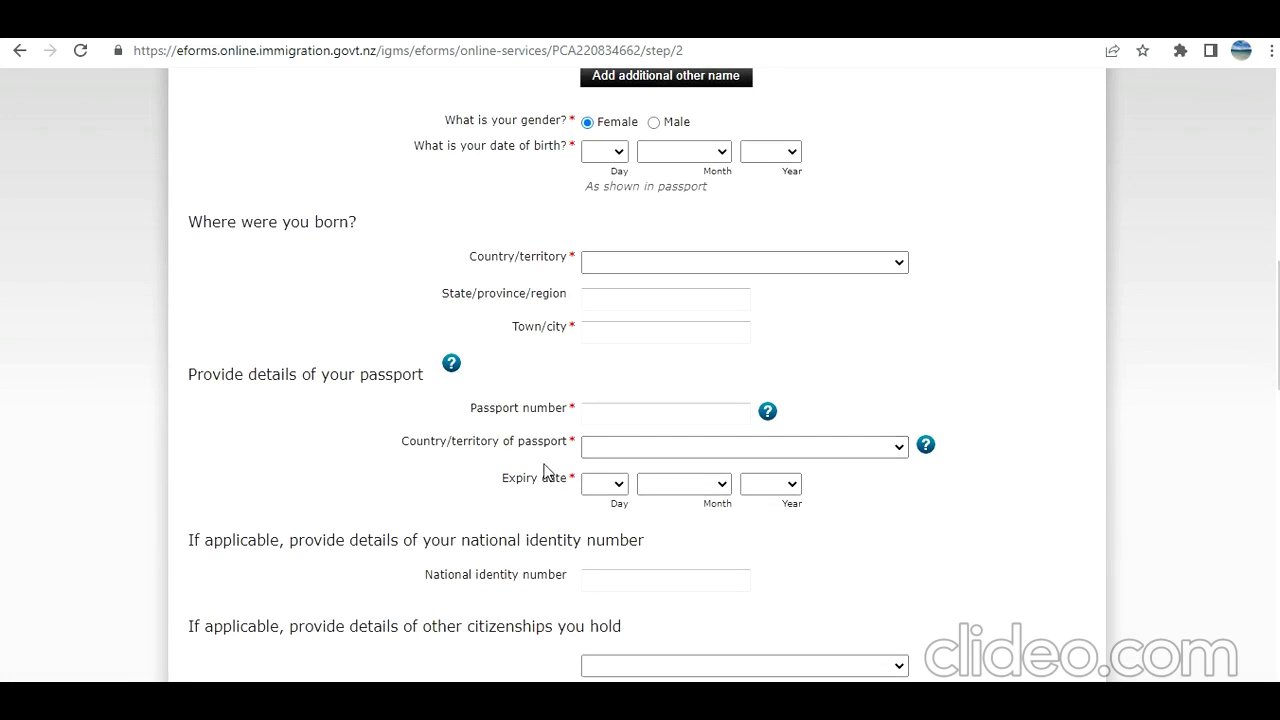
scroll(452, 508, down, 2)
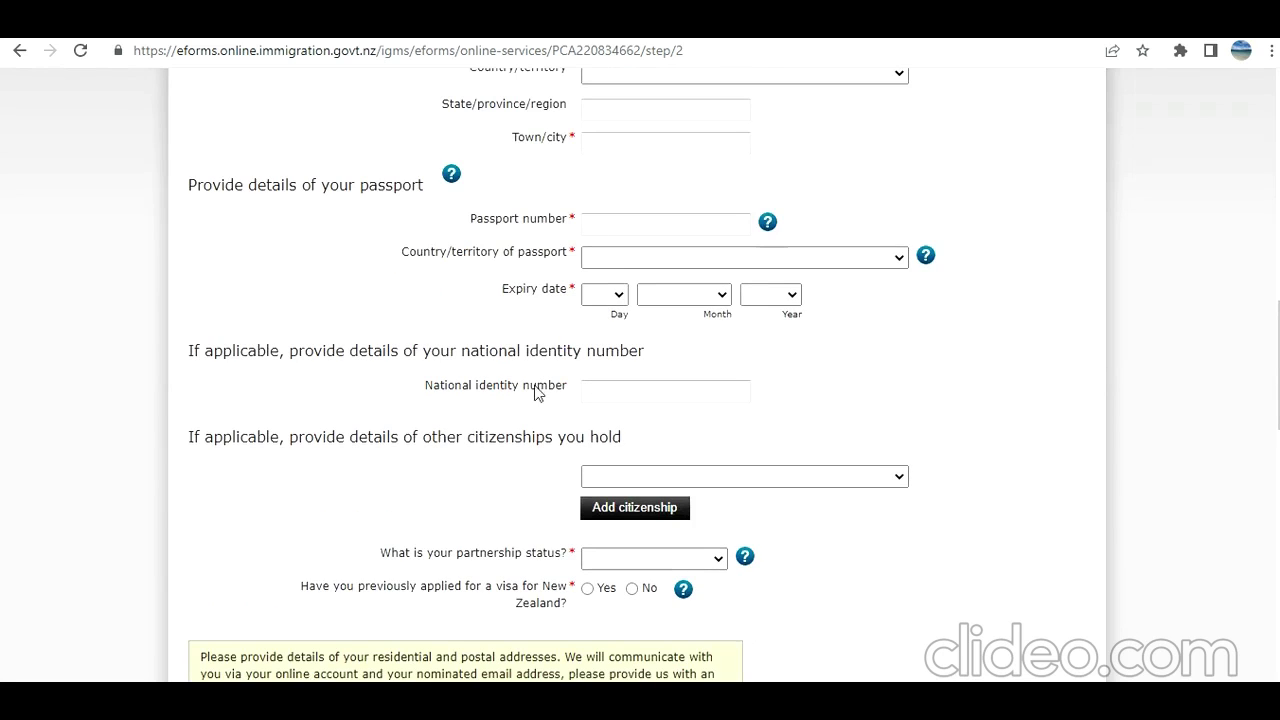
scroll(427, 477, down, 1)
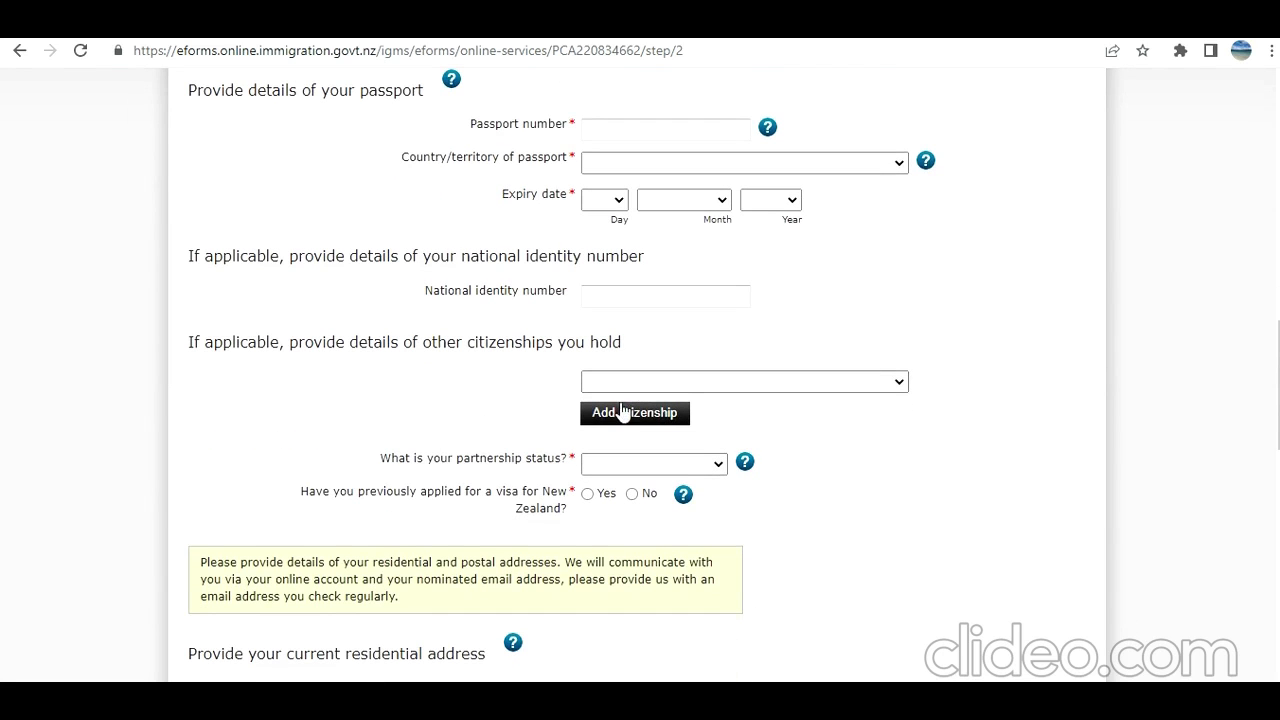
scroll(432, 460, down, 2)
click(658, 280)
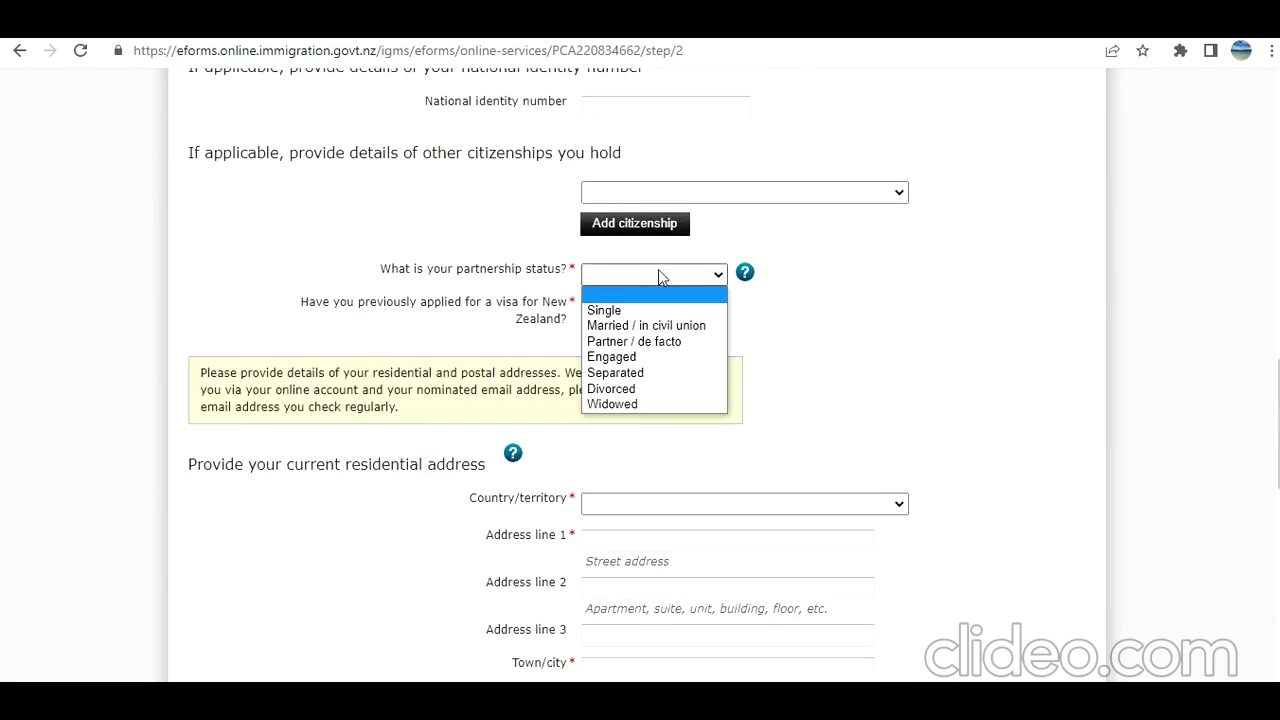
click(630, 327)
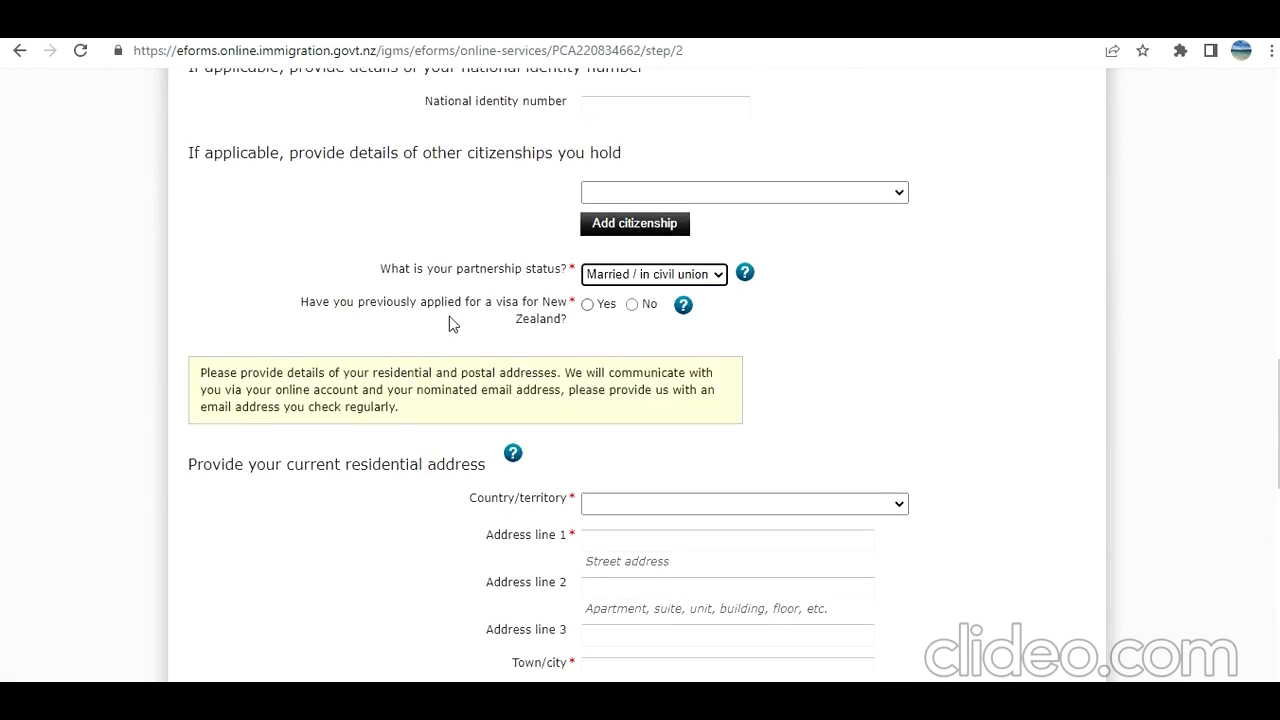
click(632, 305)
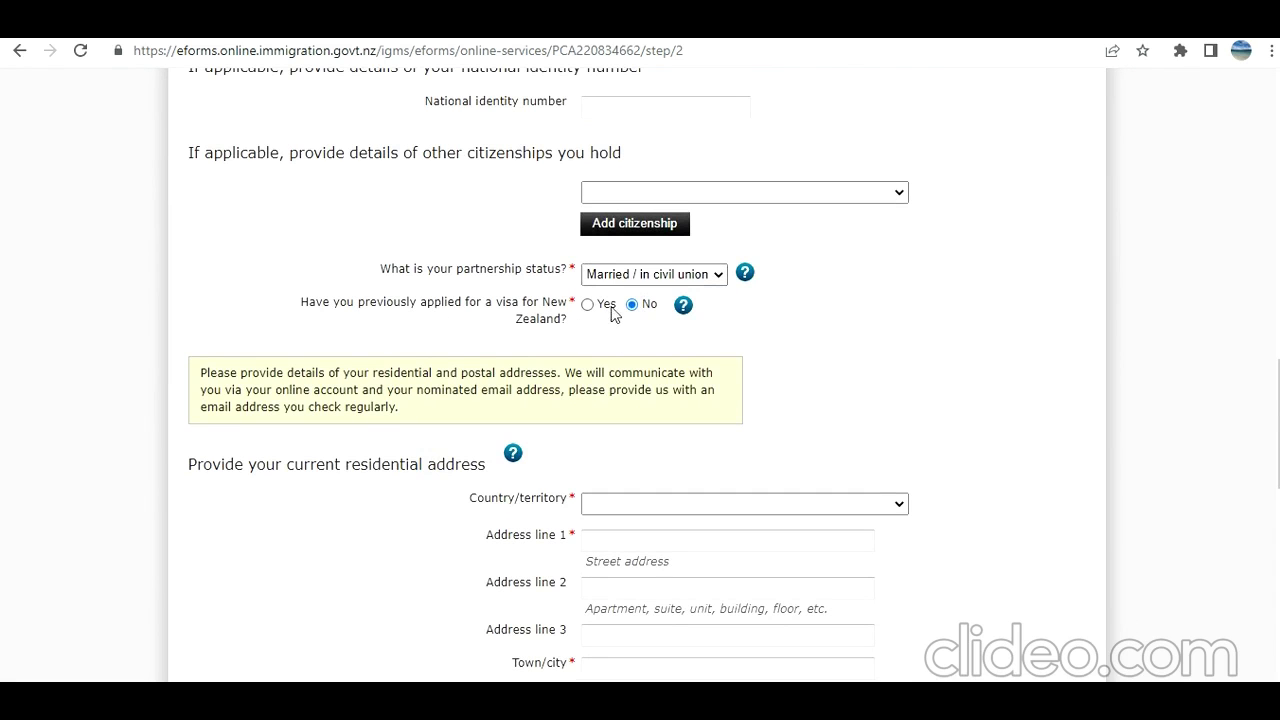
Answer No to submitting as part of a group application and agree to the declaration.
scroll(443, 369, down, 3)
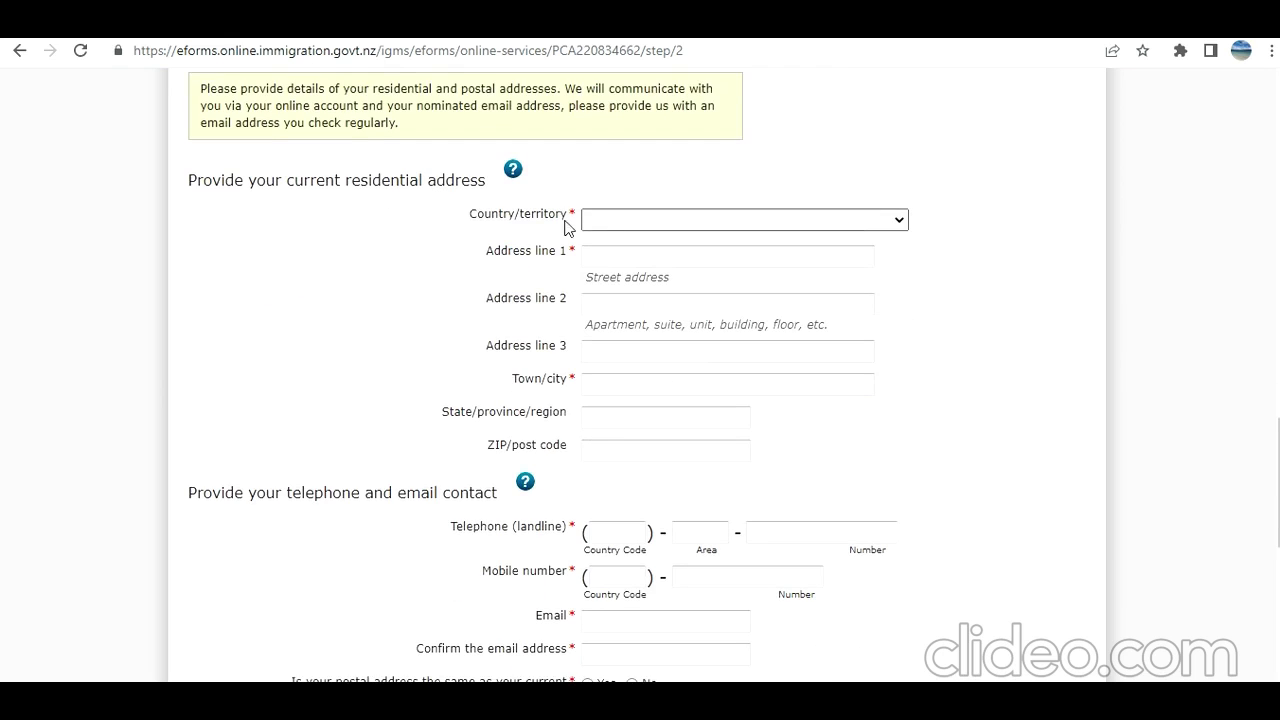
scroll(508, 380, down, 3)
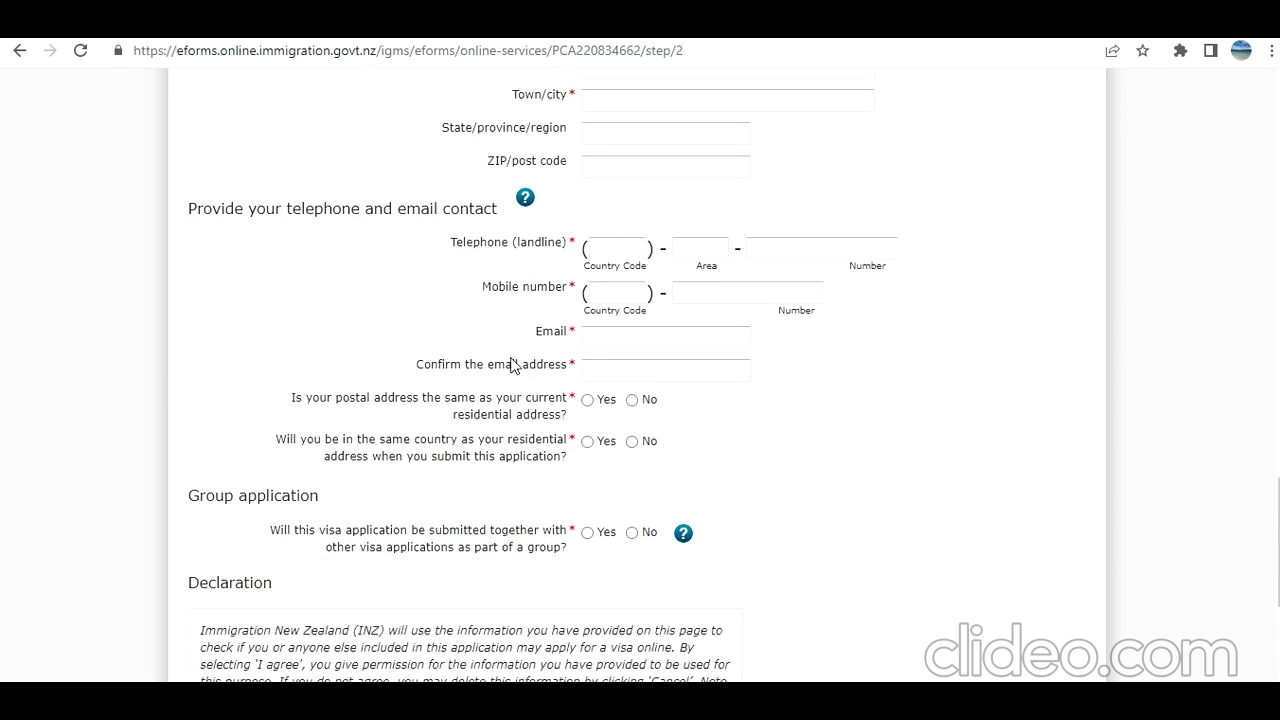
scroll(508, 363, down, 3)
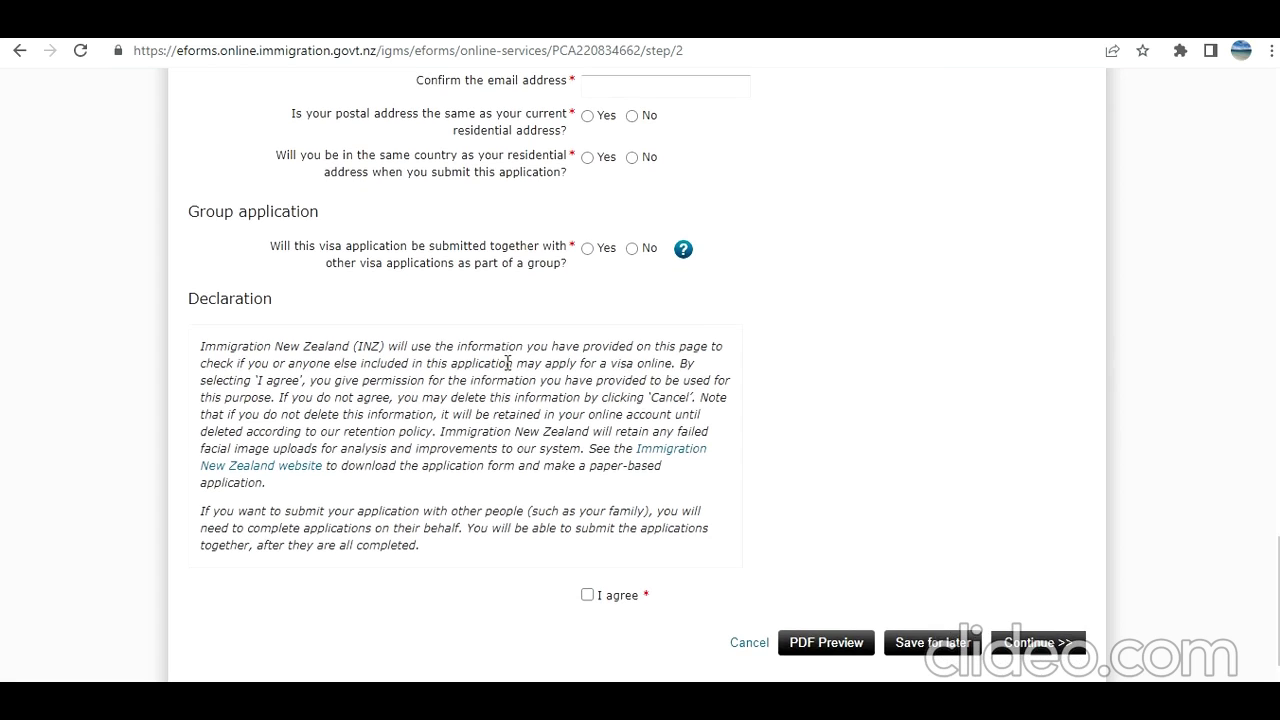
click(632, 248)
scroll(520, 320, up, 1)
scroll(515, 323, down, 2)
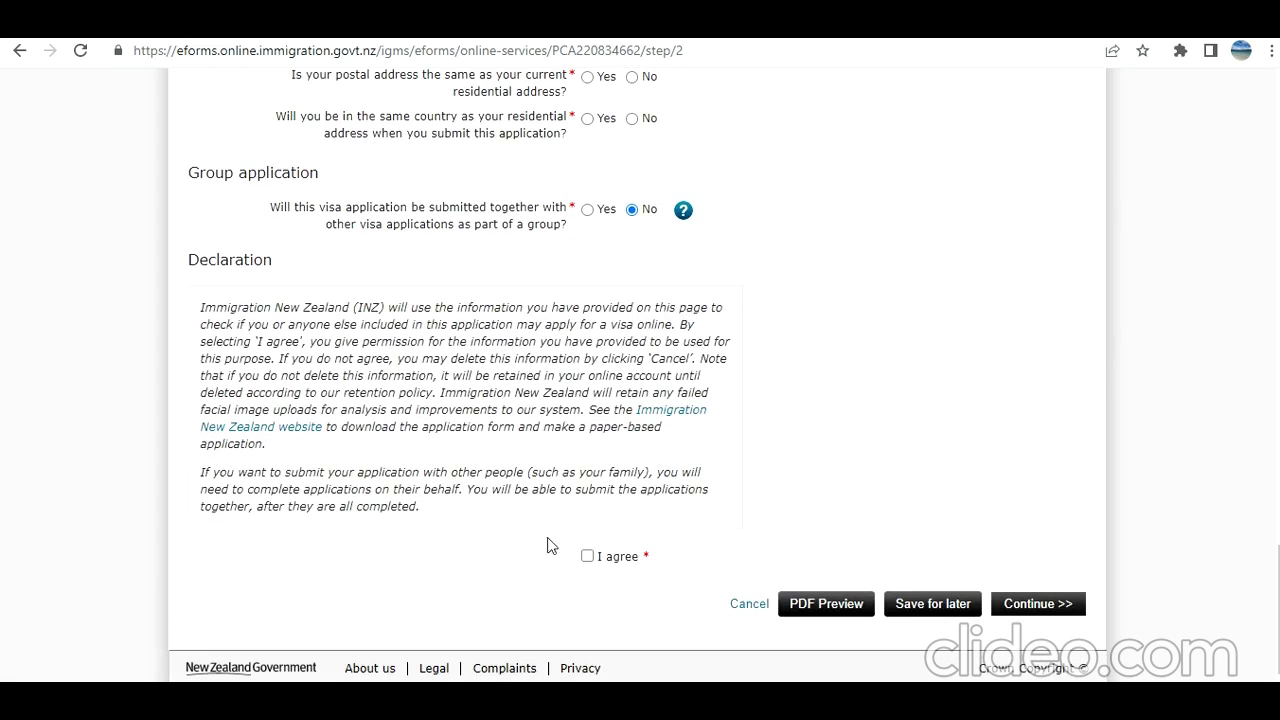
click(589, 557)
scroll(1035, 415, up, 5)
scroll(1035, 415, up, 15)
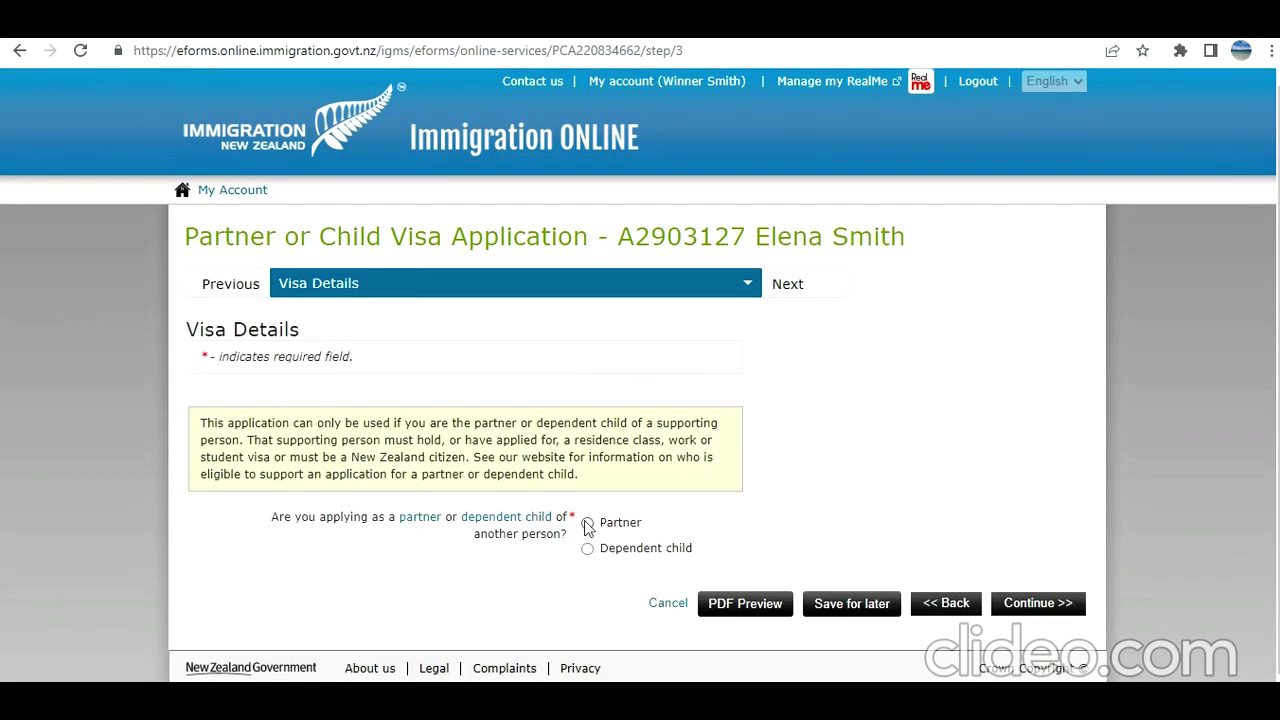
Specify in Visa Details that the application is made as a Partner of another person.
click(588, 523)
click(1062, 608)
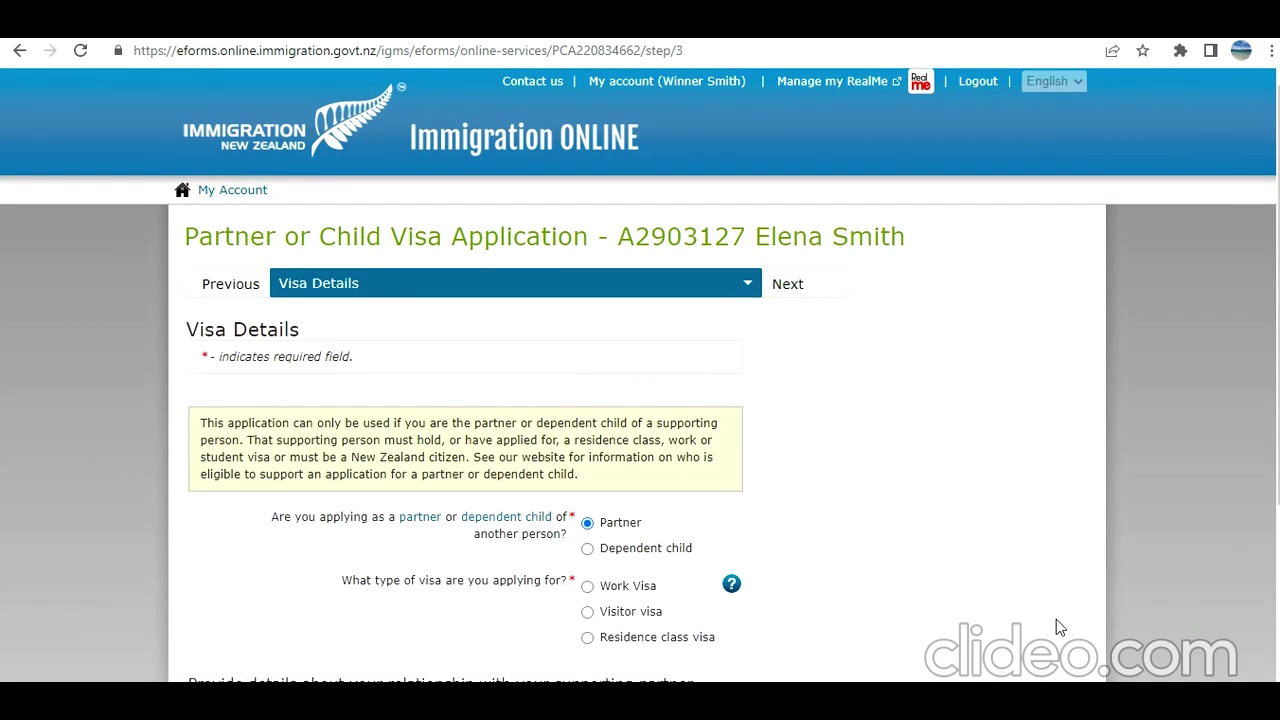
Choose Work Visa as the visa type and specify the partner as a Student visa holder - Level 9 or 10 qualification.
scroll(815, 530, down, 3)
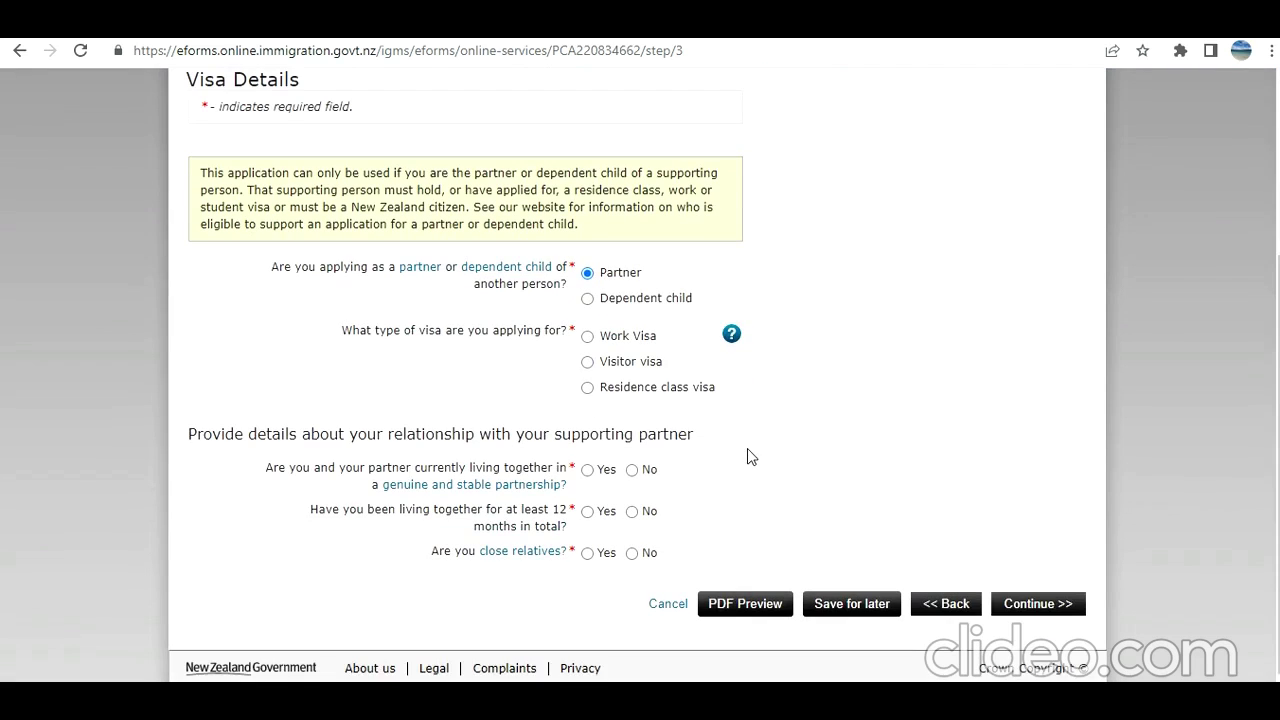
click(587, 338)
scroll(537, 500, down, 2)
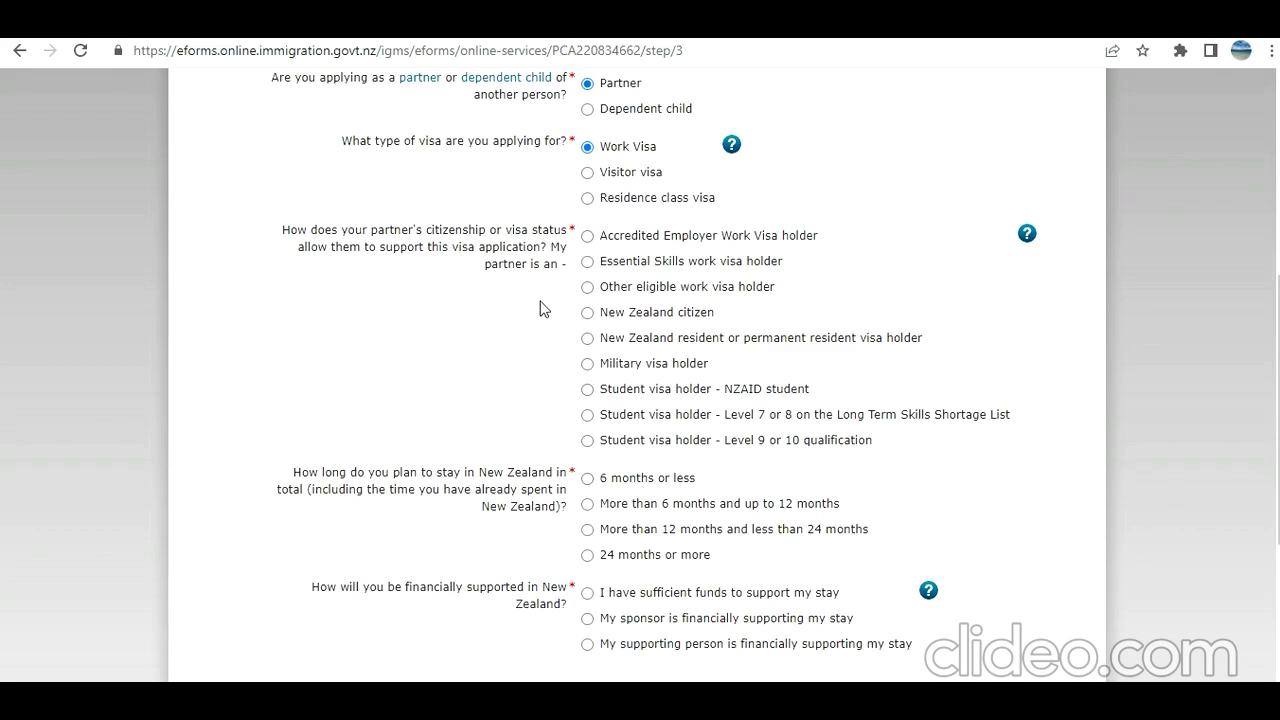
click(588, 442)
Set the planned stay to more than 12 months and less than 24 months, with the sponsor financially supporting the stay.
scroll(510, 462, down, 1)
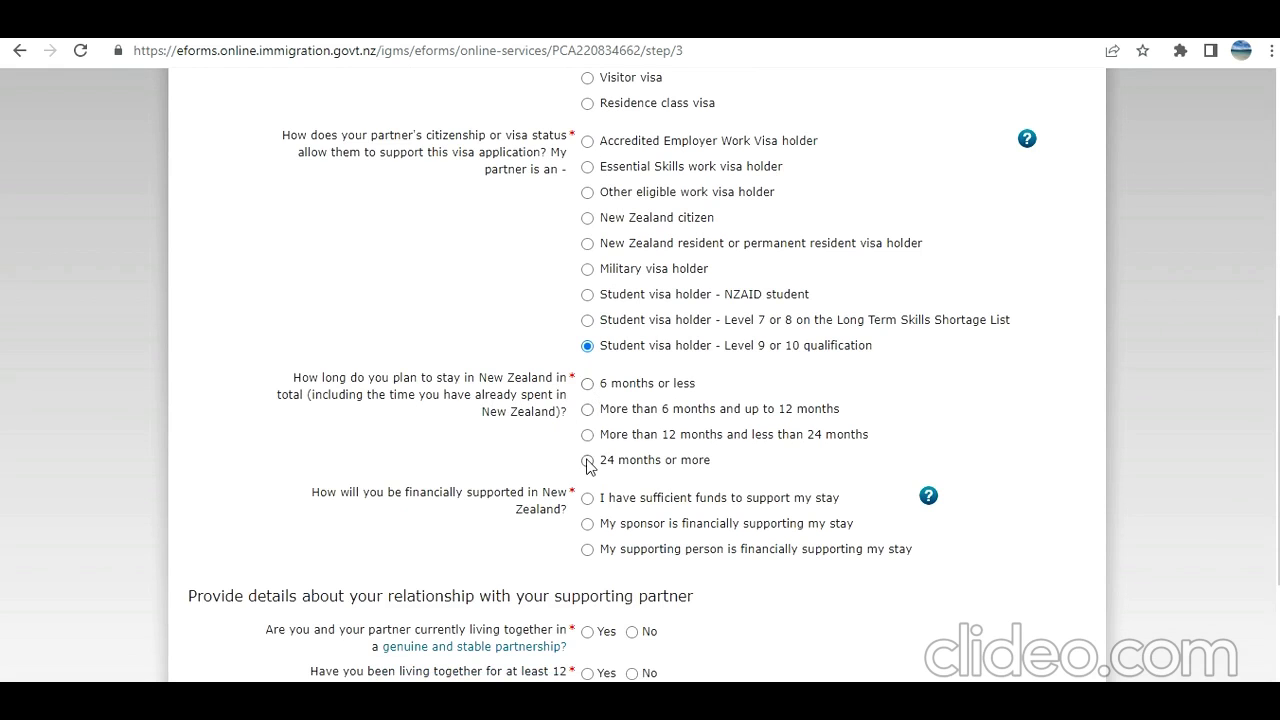
click(587, 436)
scroll(450, 440, down, 2)
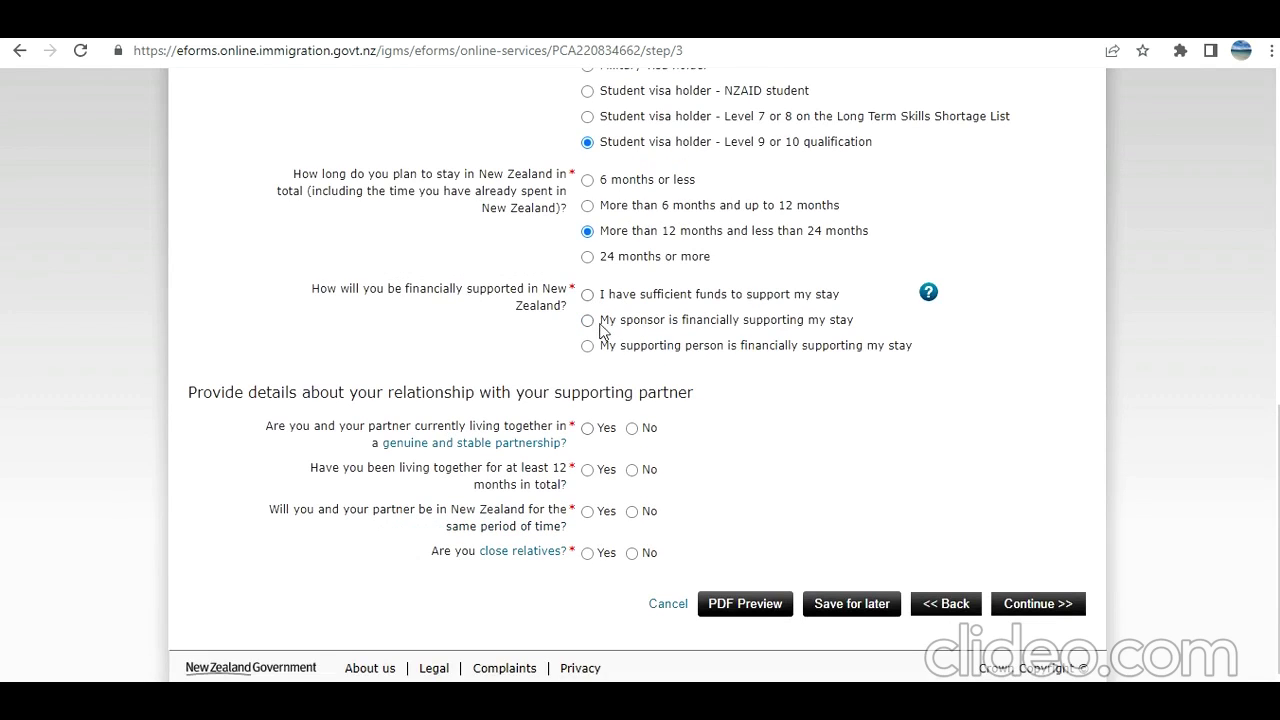
click(587, 320)
Answer the relationship questions: No to currently living together, Yes to 12 months together, Yes to the same period in New Zealand, No to close relatives.
click(631, 428)
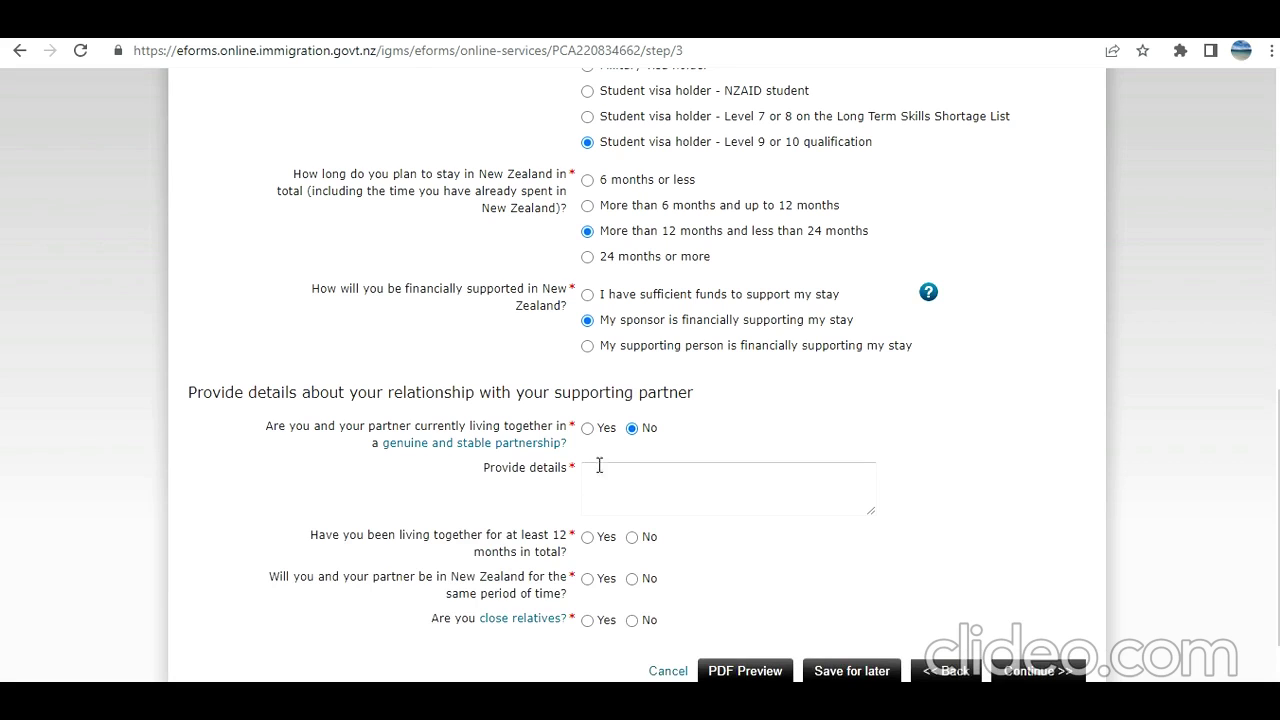
click(586, 430)
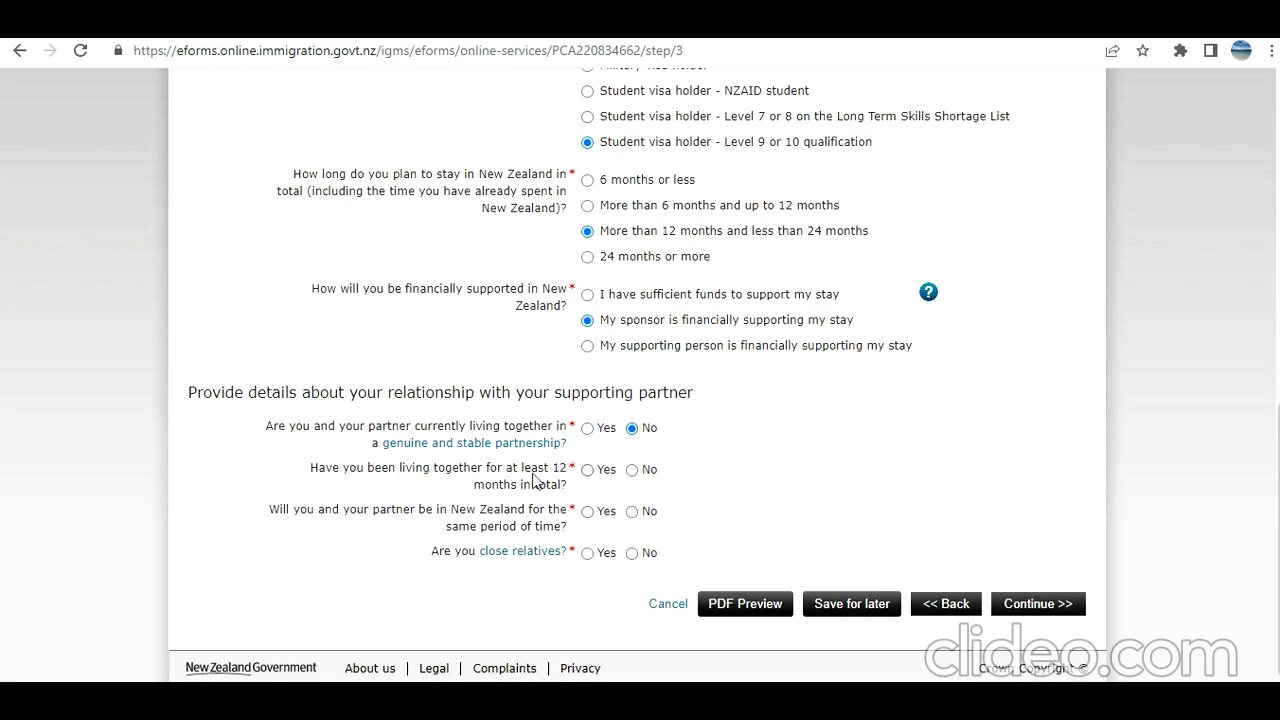
click(590, 536)
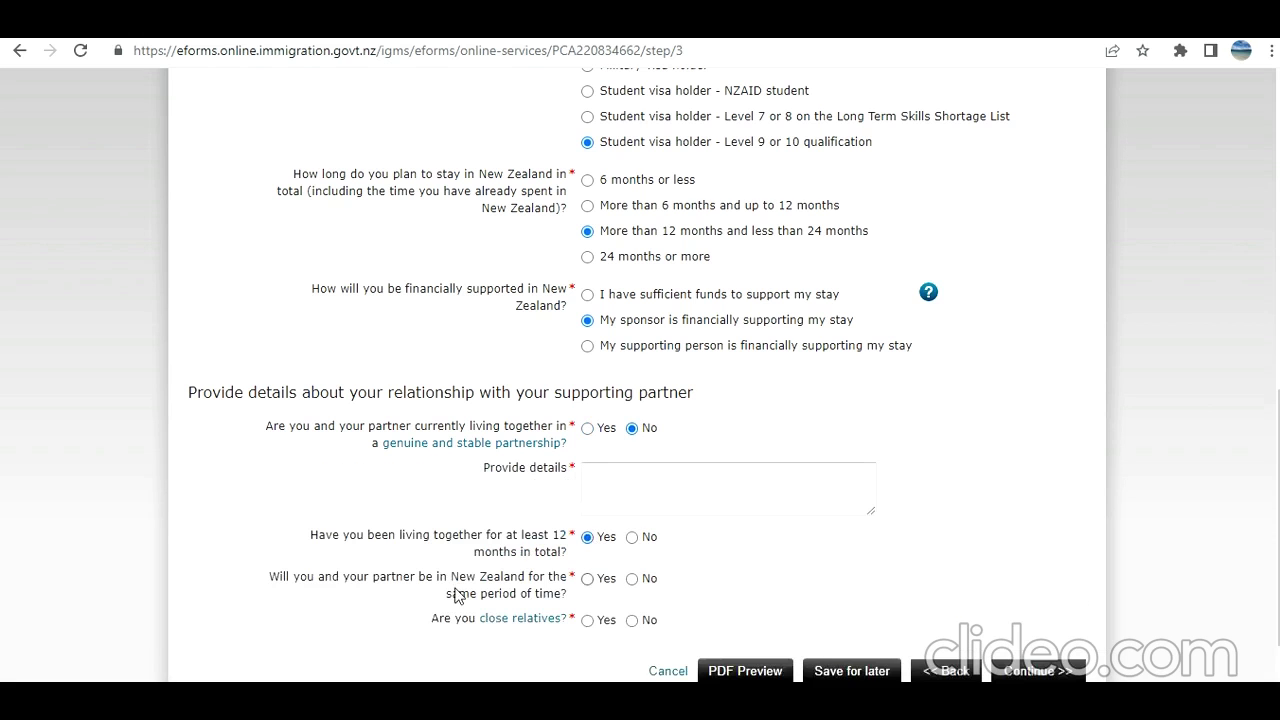
scroll(395, 553, down, 1)
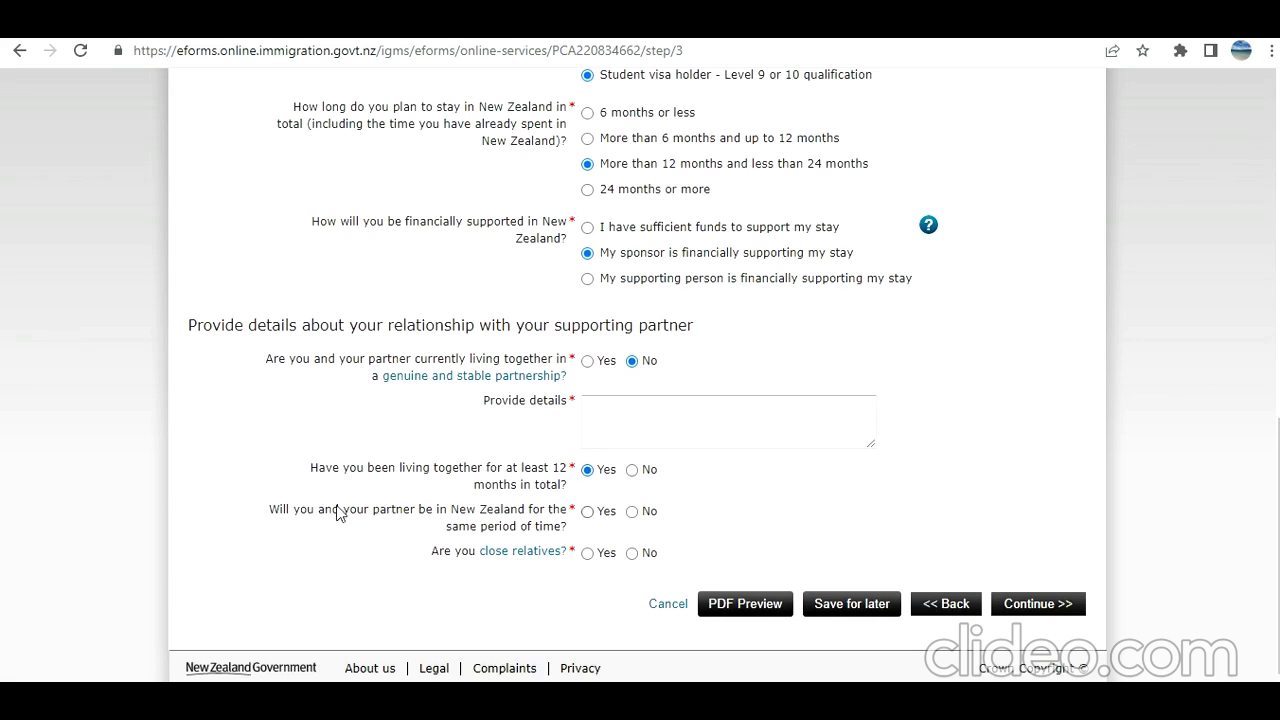
click(587, 513)
click(587, 554)
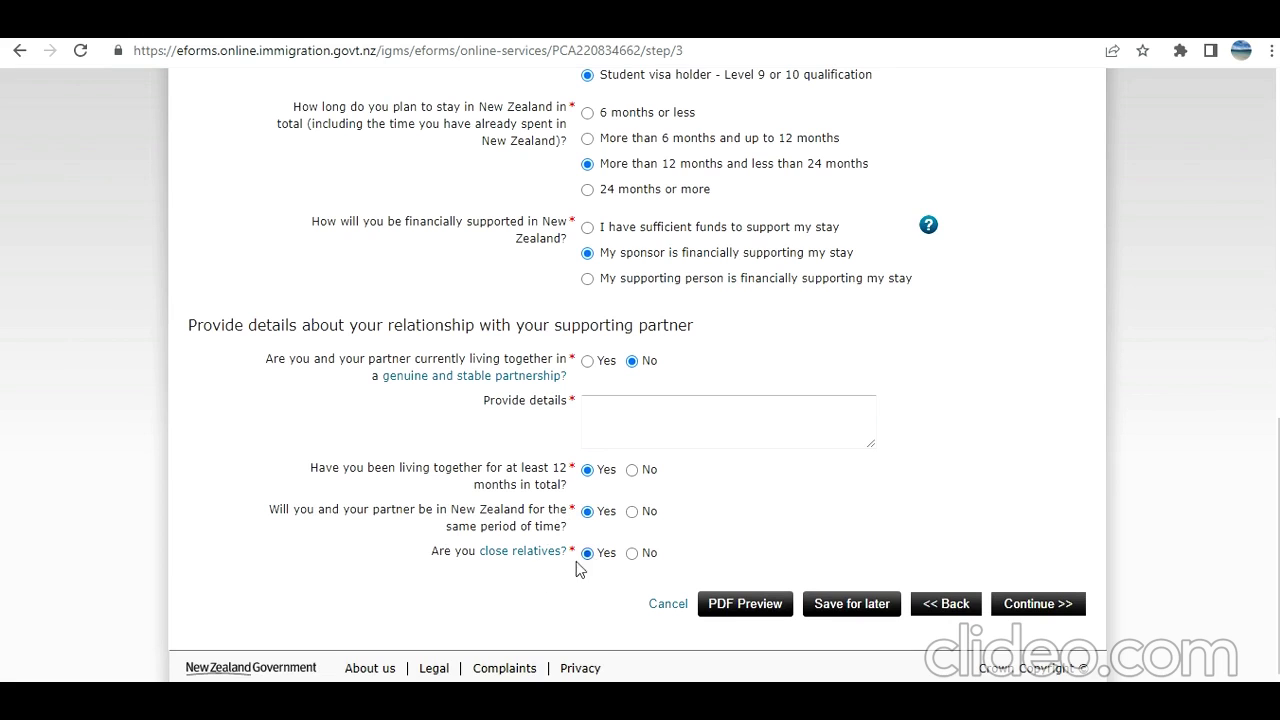
click(632, 554)
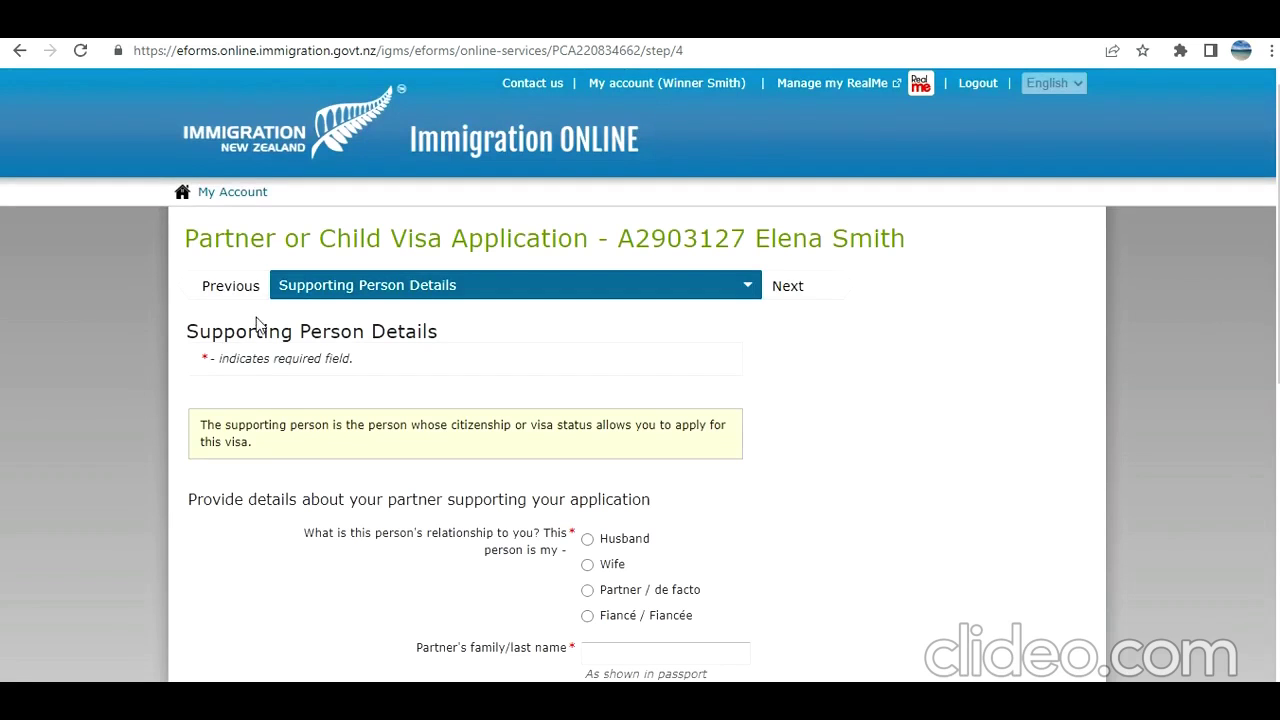
Specify the supporting person's relationship as Husband and set the partner's title to Mr in Supporting Person Details.
scroll(214, 420, down, 2)
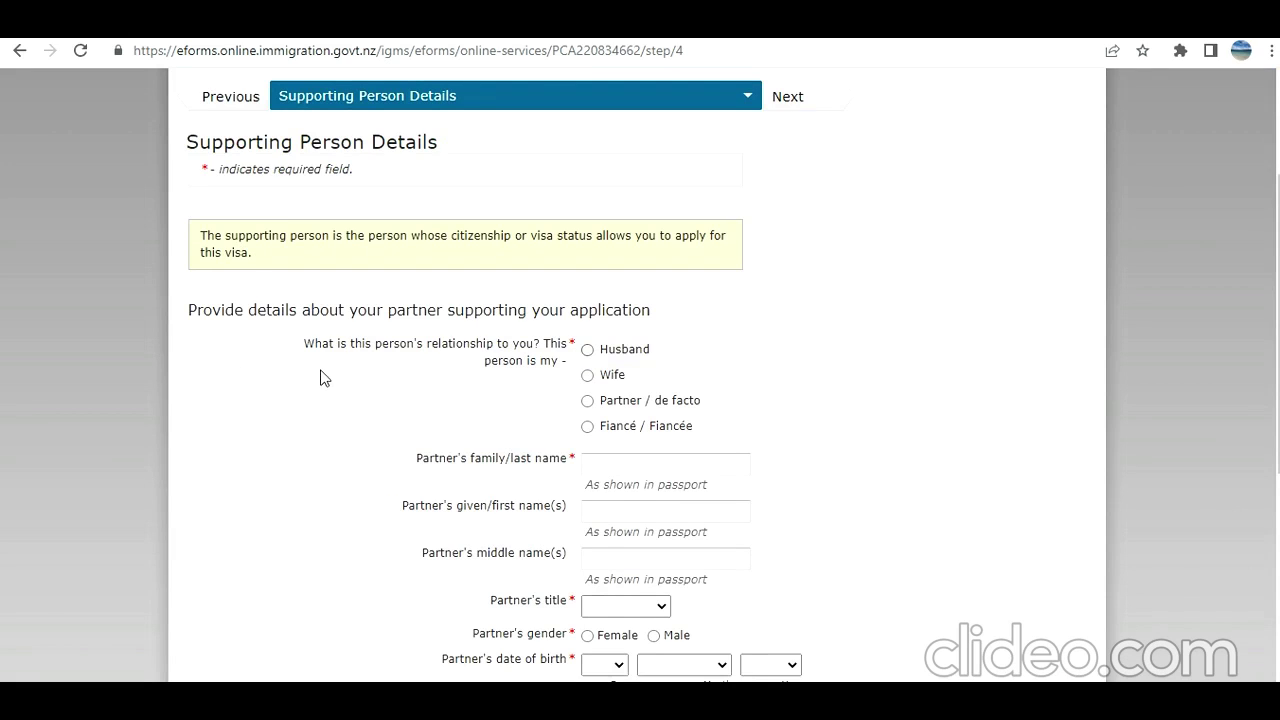
click(587, 349)
scroll(377, 438, down, 2)
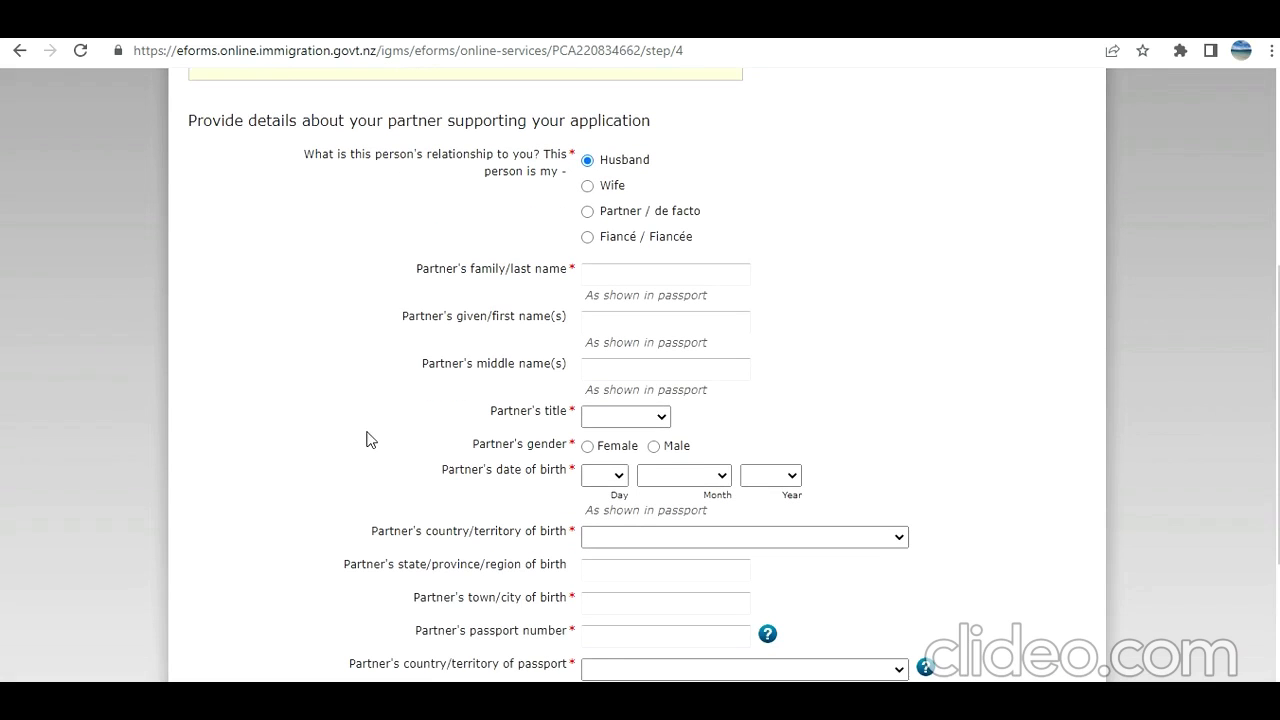
scroll(542, 422, down, 2)
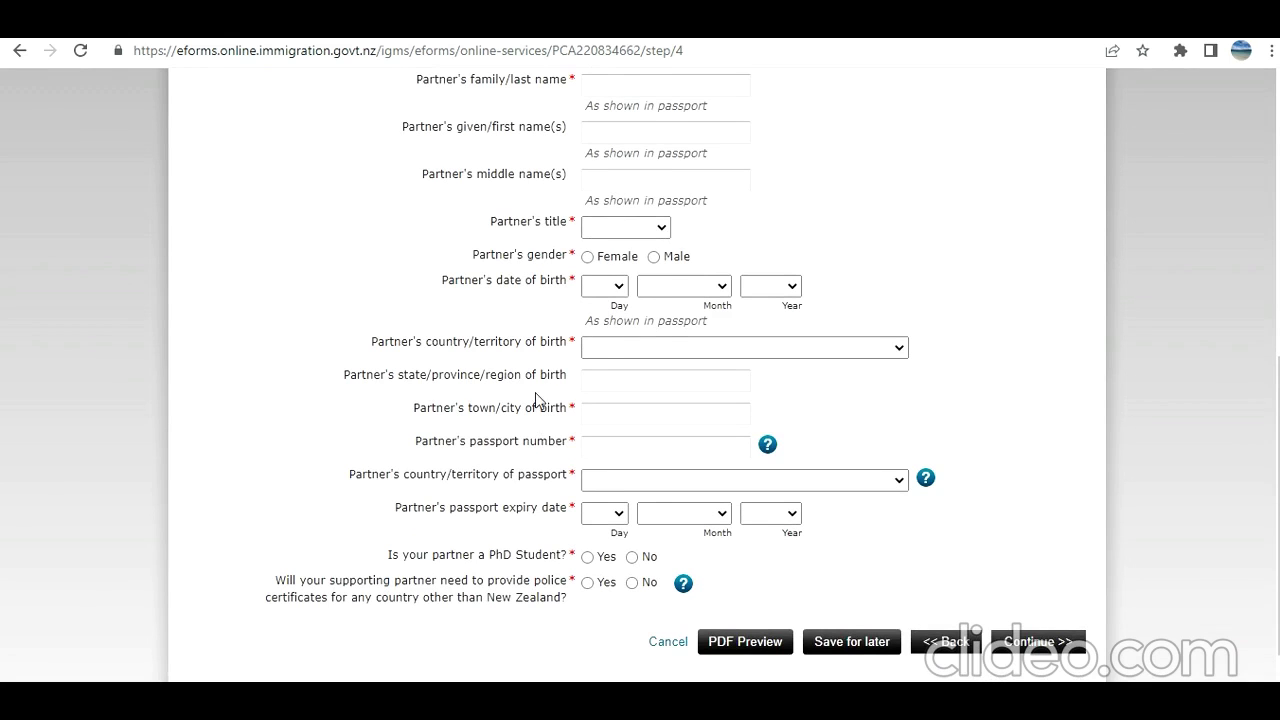
click(650, 228)
click(648, 252)
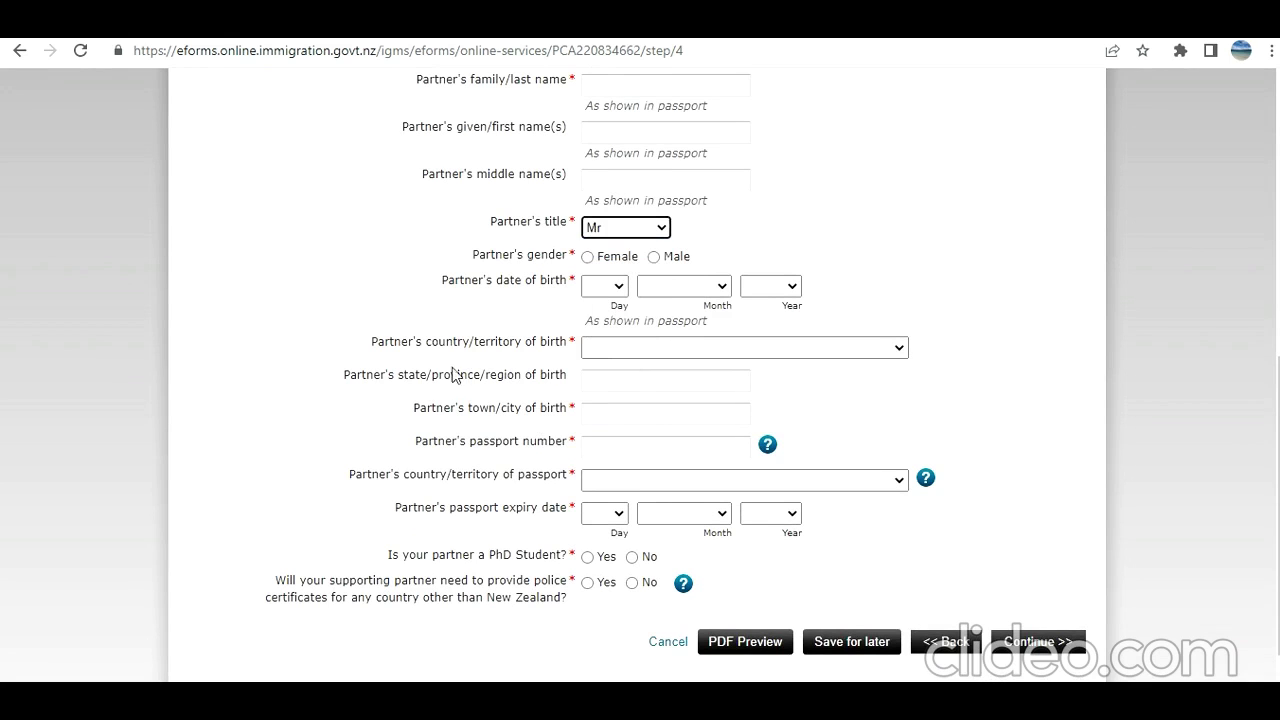
scroll(506, 488, down, 1)
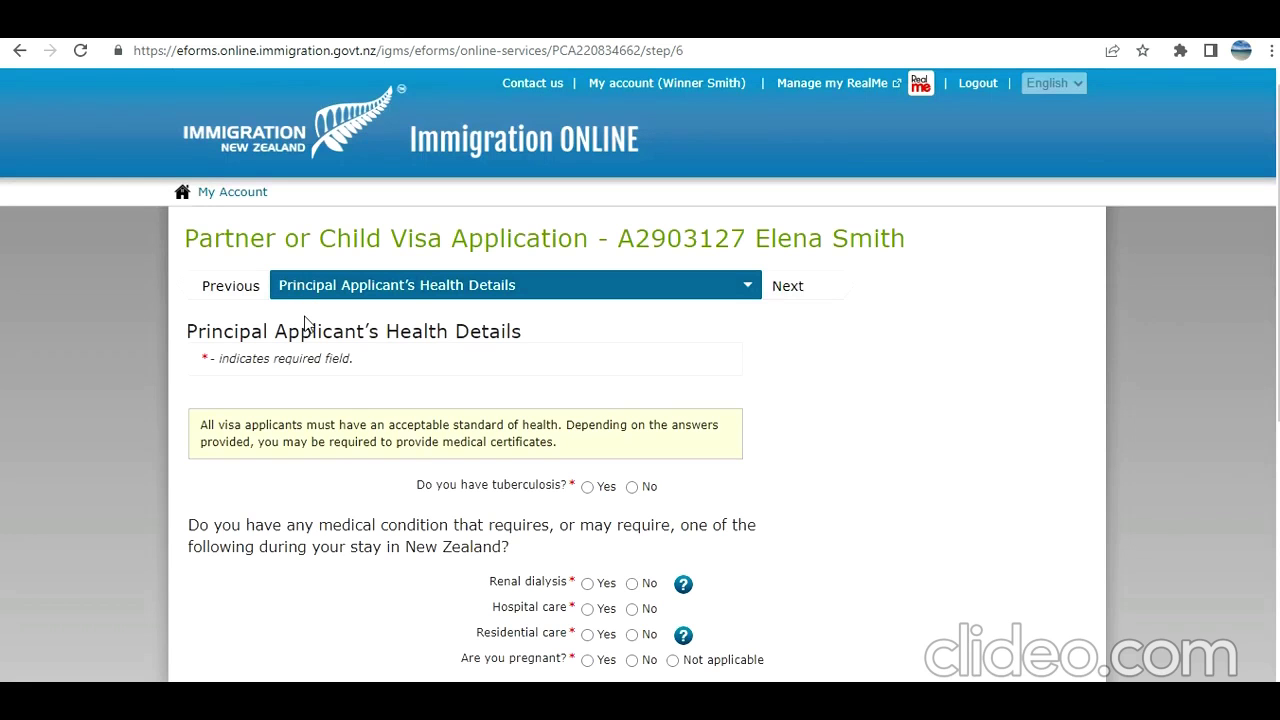
Answer No to tuberculosis, renal dialysis, hospital care, residential care and pregnancy in the Principal Applicant's Health Details.
scroll(305, 322, down, 2)
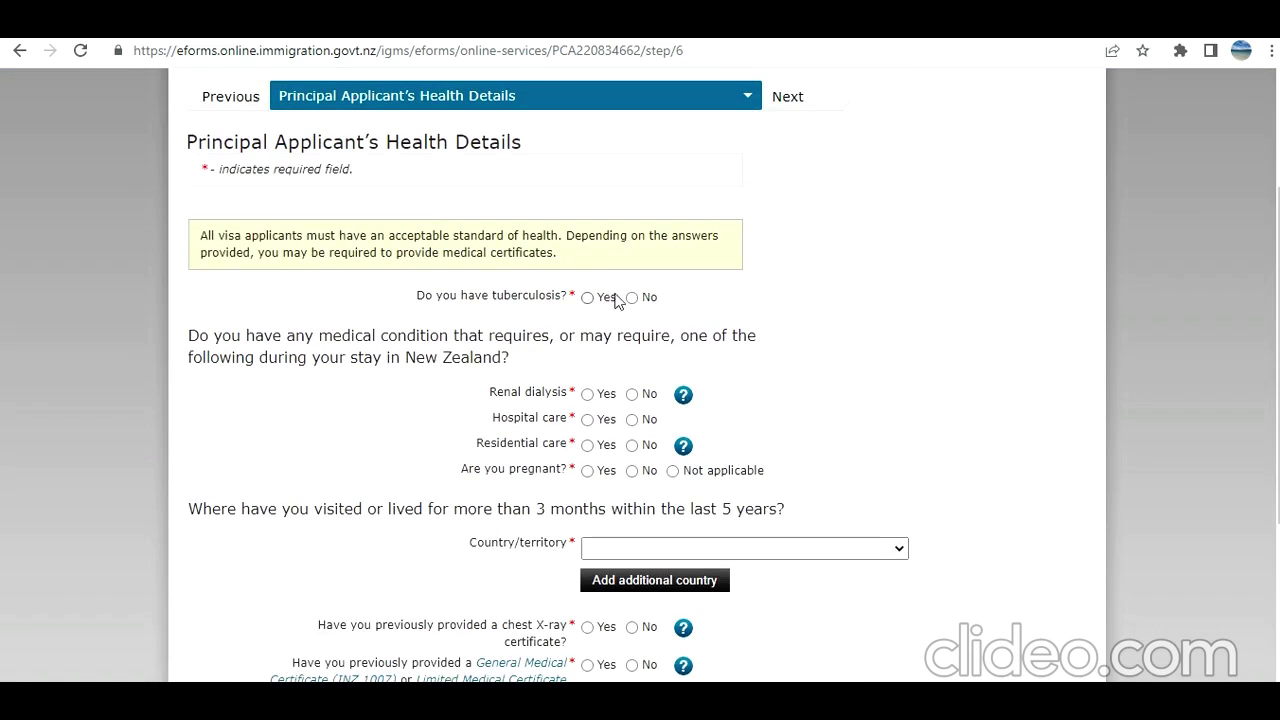
click(631, 394)
click(631, 419)
click(631, 445)
click(631, 471)
scroll(628, 476, down, 2)
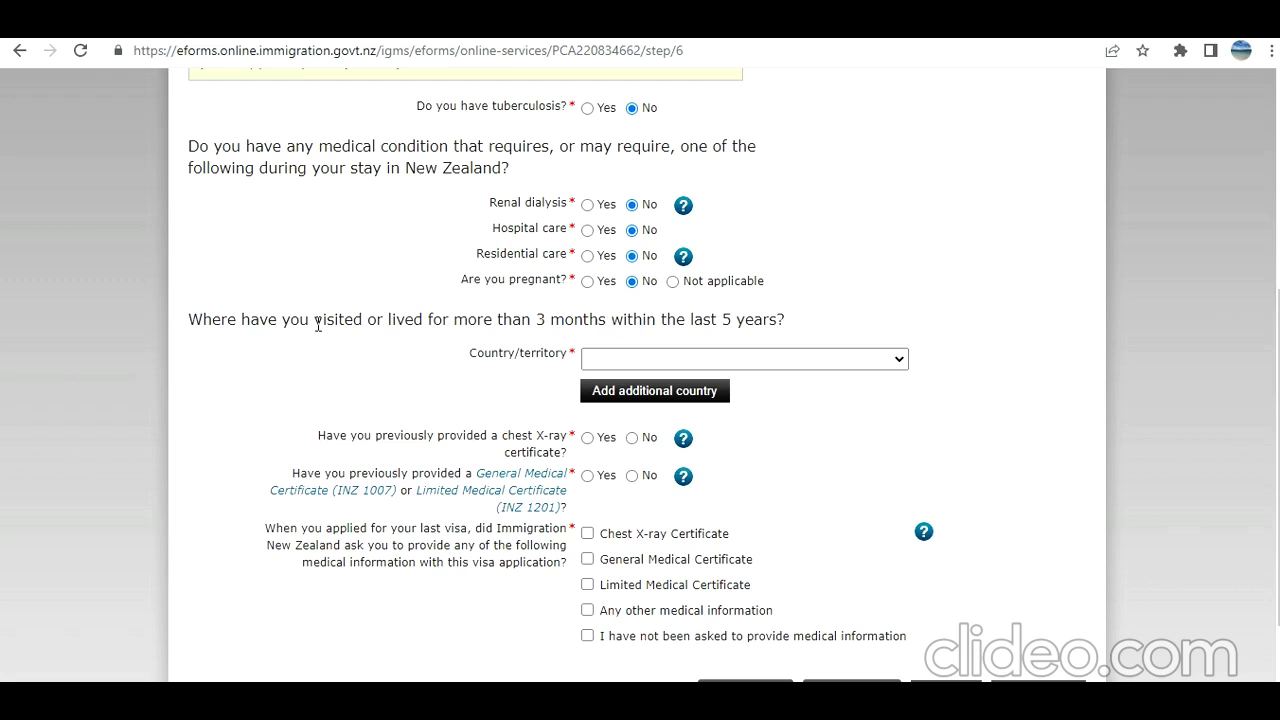
Select India as the country visited or lived in for more than 3 months within the last 5 years.
click(645, 362)
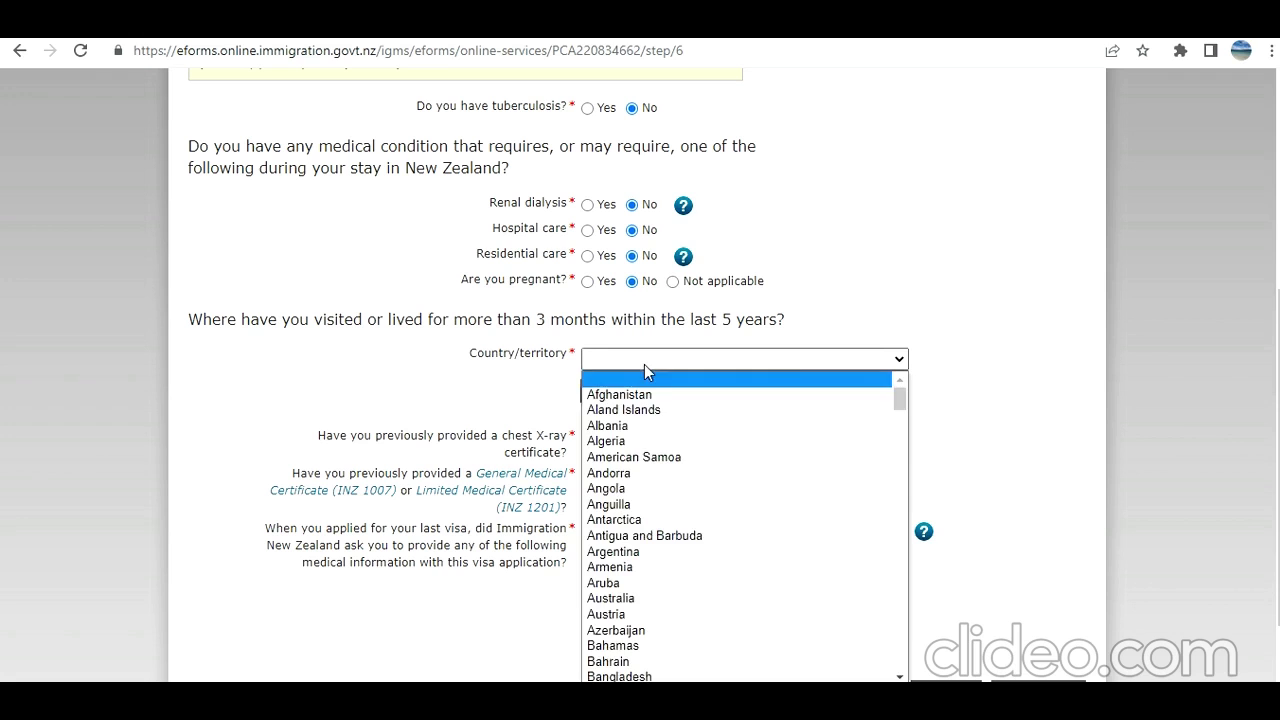
text(india)
click(630, 677)
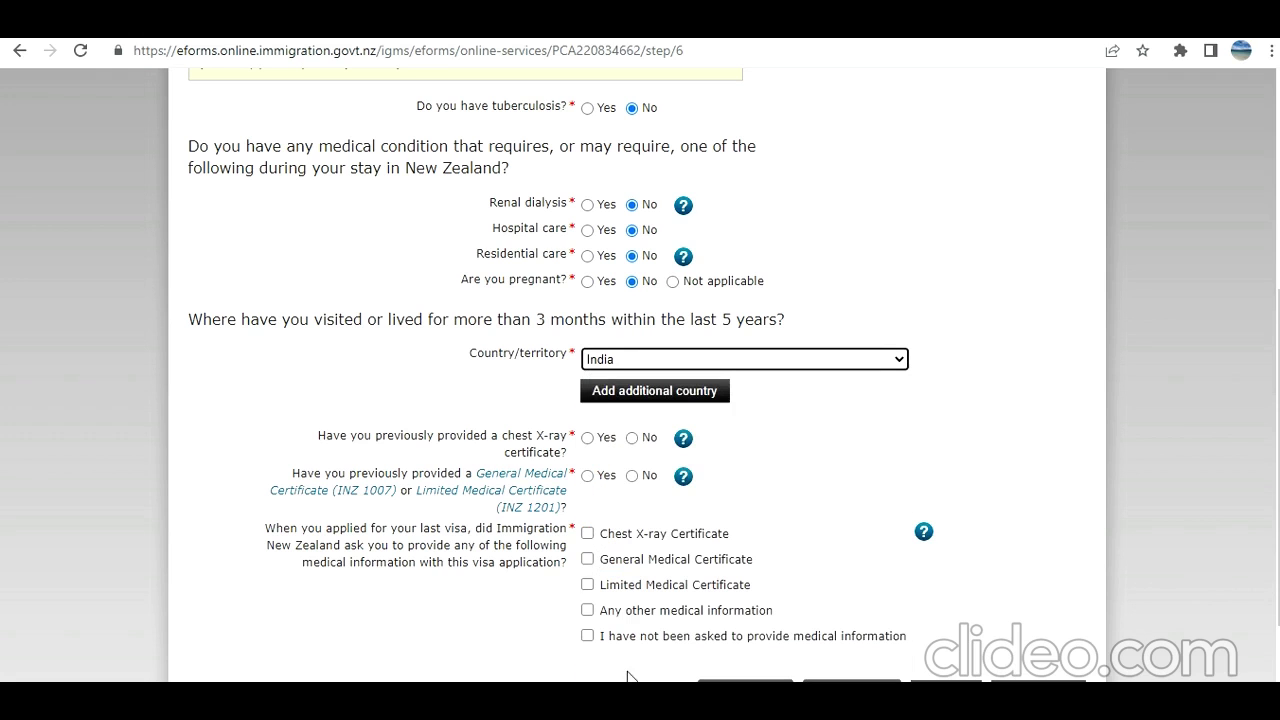
Answer No to previous chest X-ray and medical certificates, declare that no medical information was requested, and continue to the character section.
click(632, 438)
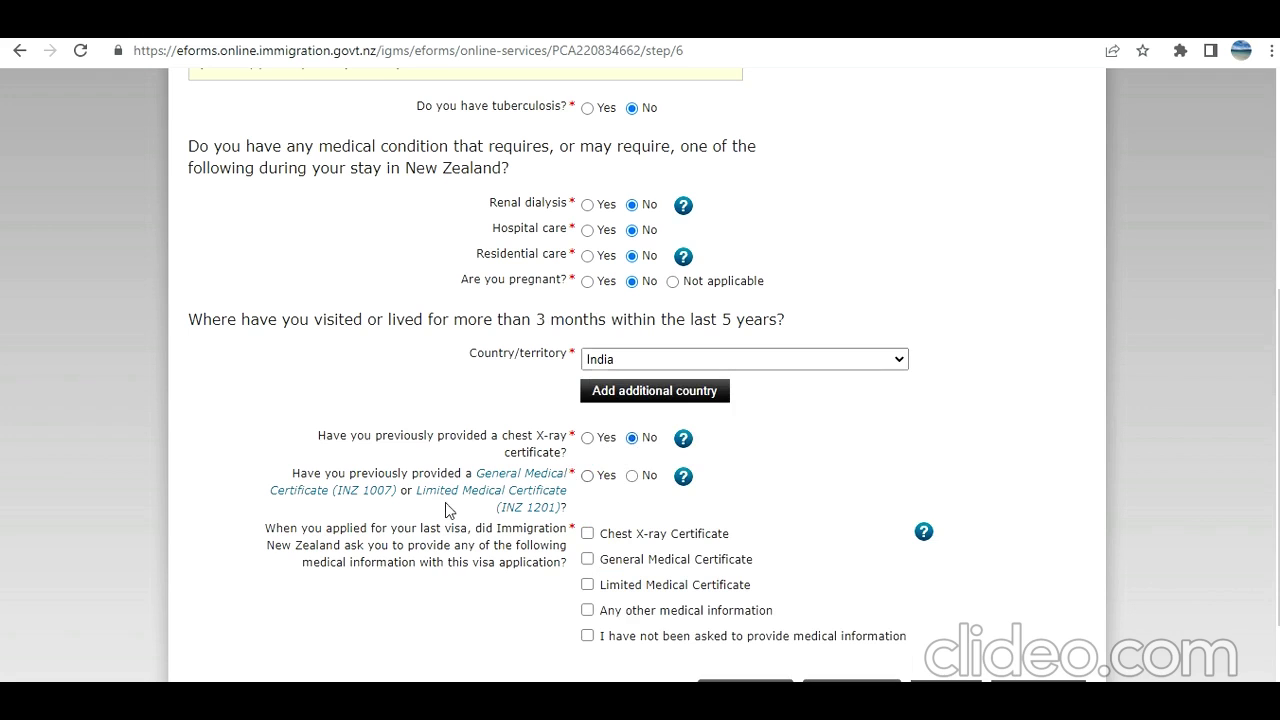
click(632, 477)
scroll(495, 566, down, 1)
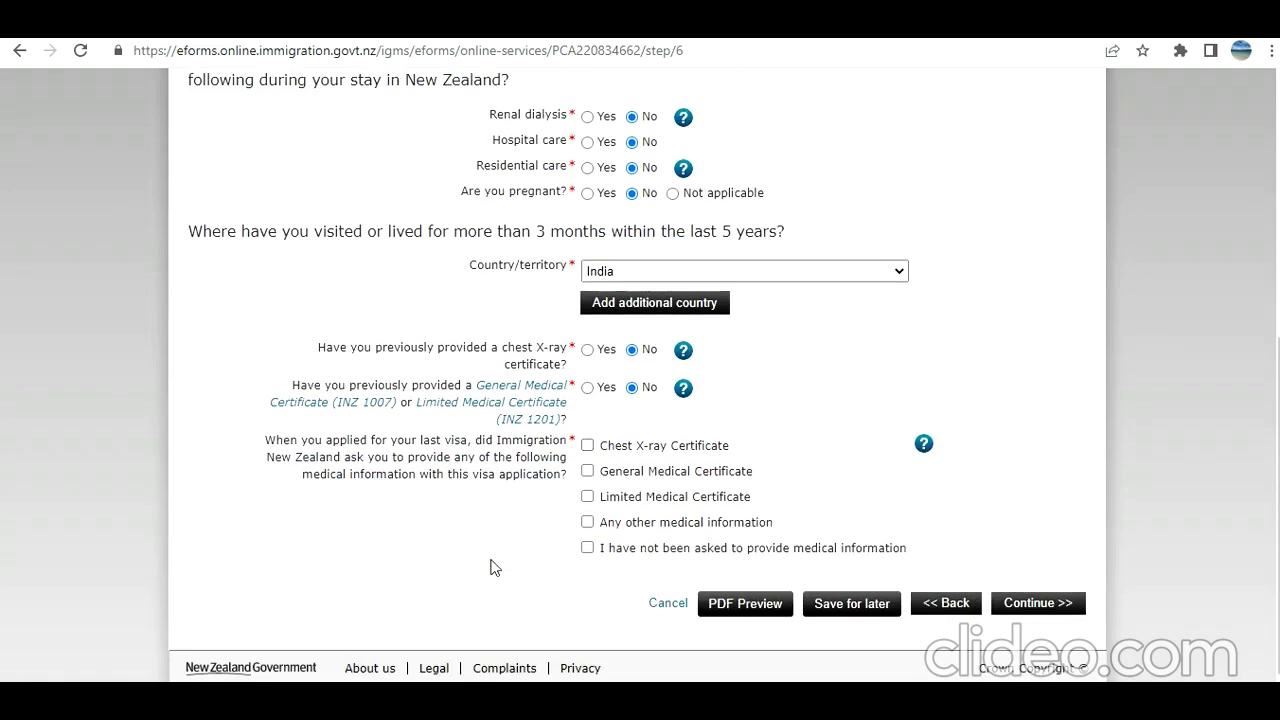
click(588, 549)
click(1025, 601)
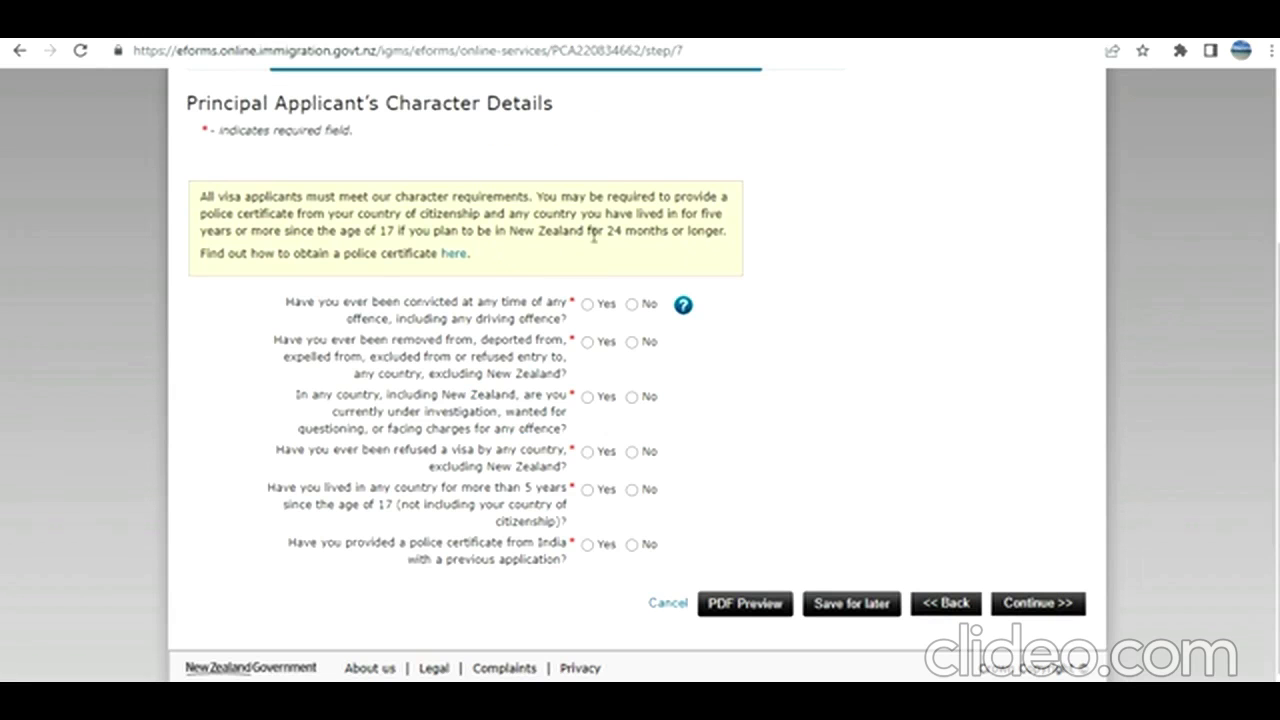
Answer No to all six questions on convictions, deportation, investigations, visa refusals, residence abroad and previously provided police certificates.
click(633, 304)
click(633, 343)
click(633, 398)
click(632, 452)
click(632, 490)
click(632, 545)
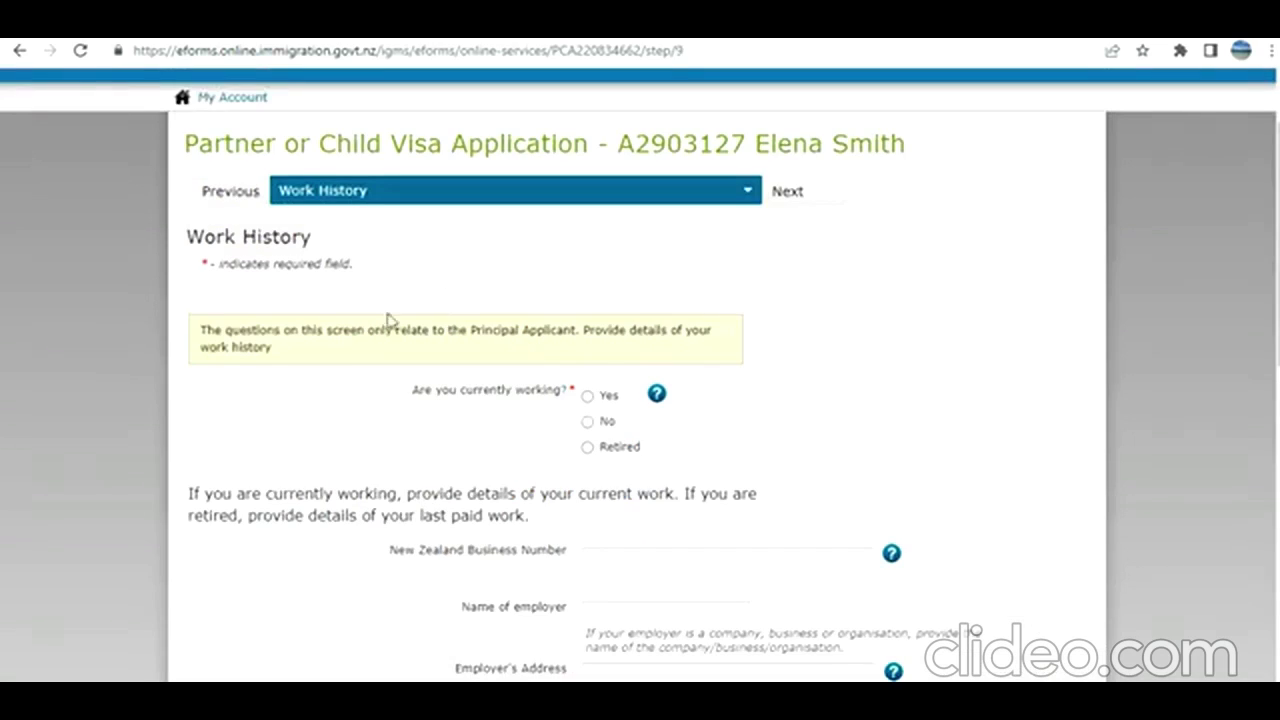
Answer No to currently working in Work History, leave the employment details blank, and continue to Other Contacts.
scroll(597, 286, down, 1)
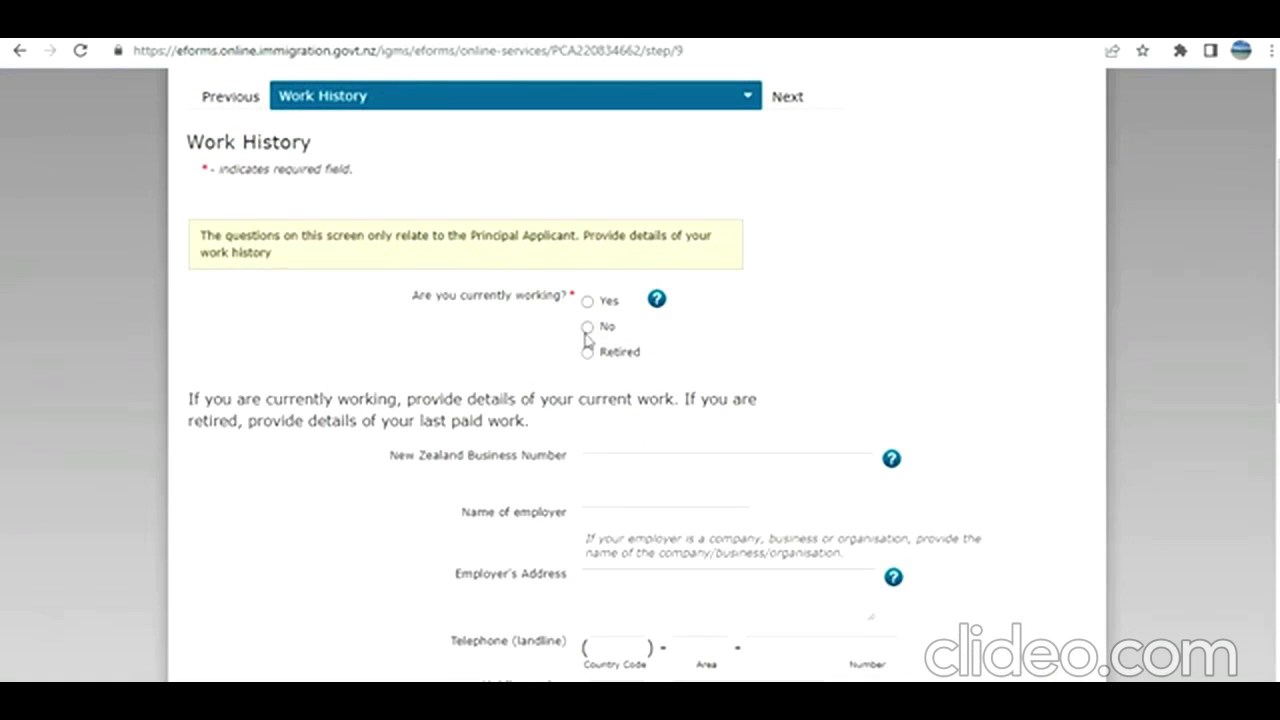
click(587, 330)
scroll(448, 393, down, 5)
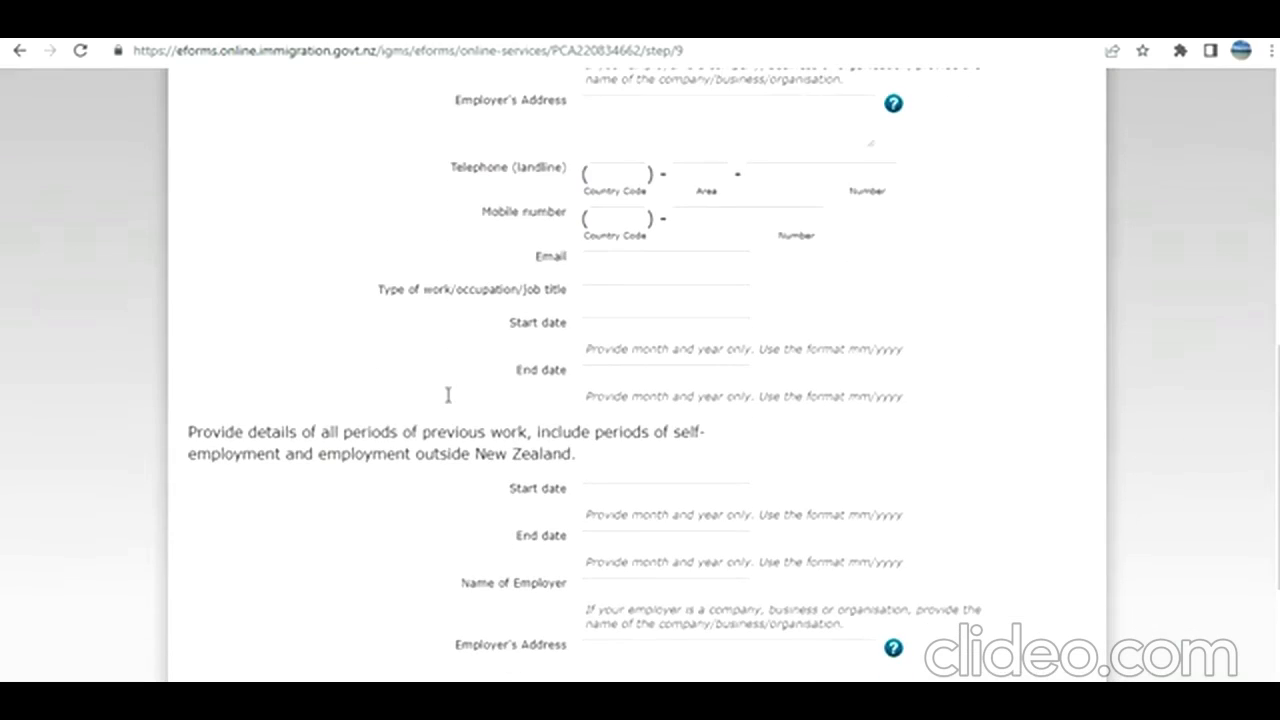
scroll(448, 393, down, 2)
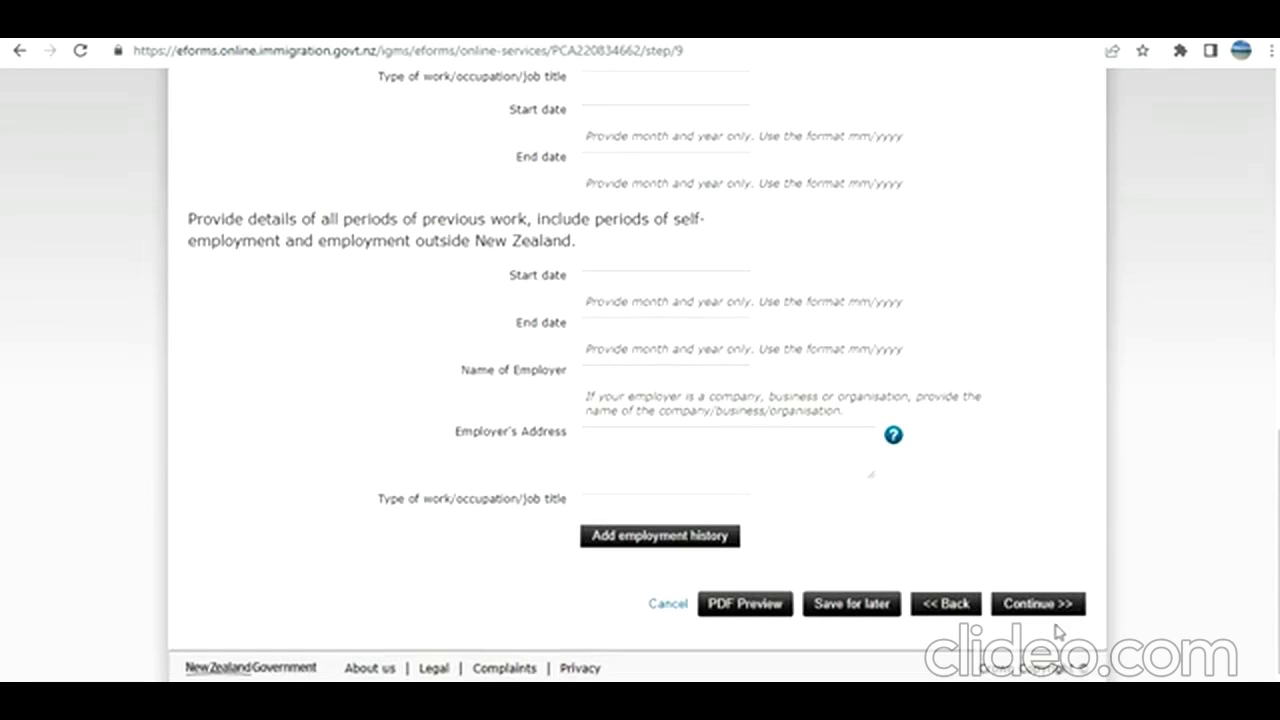
click(1056, 606)
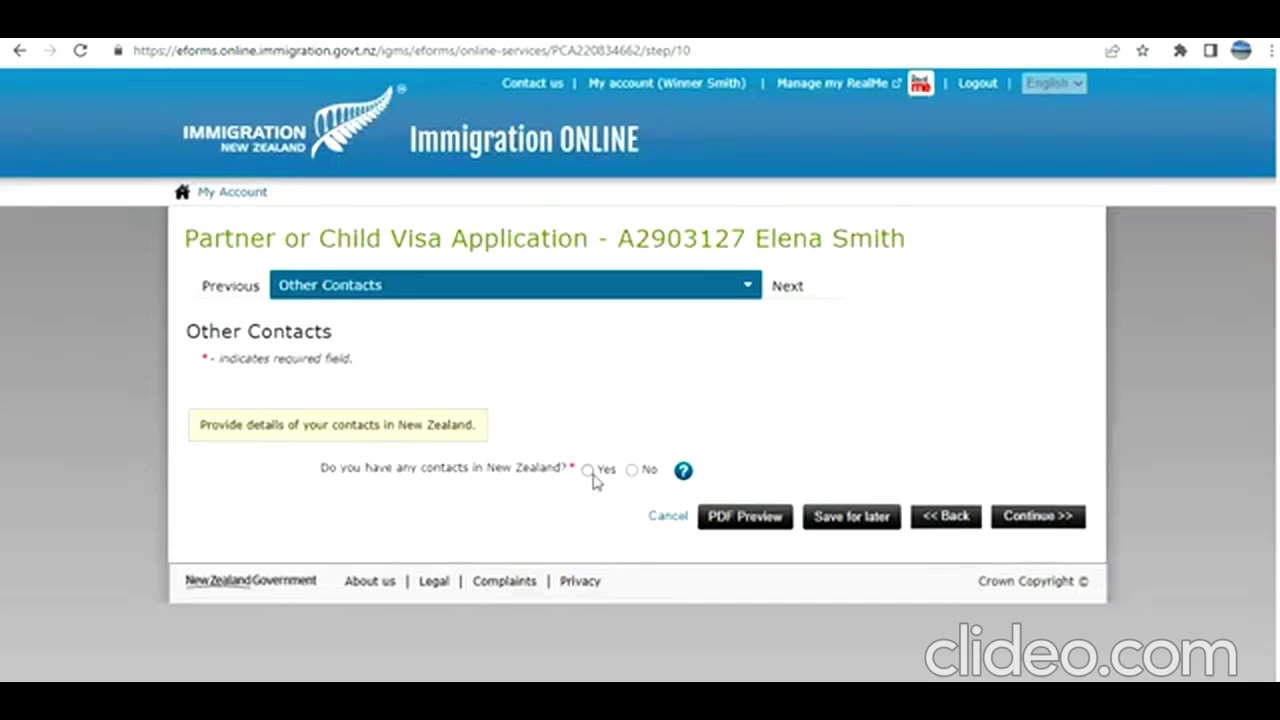
click(590, 474)
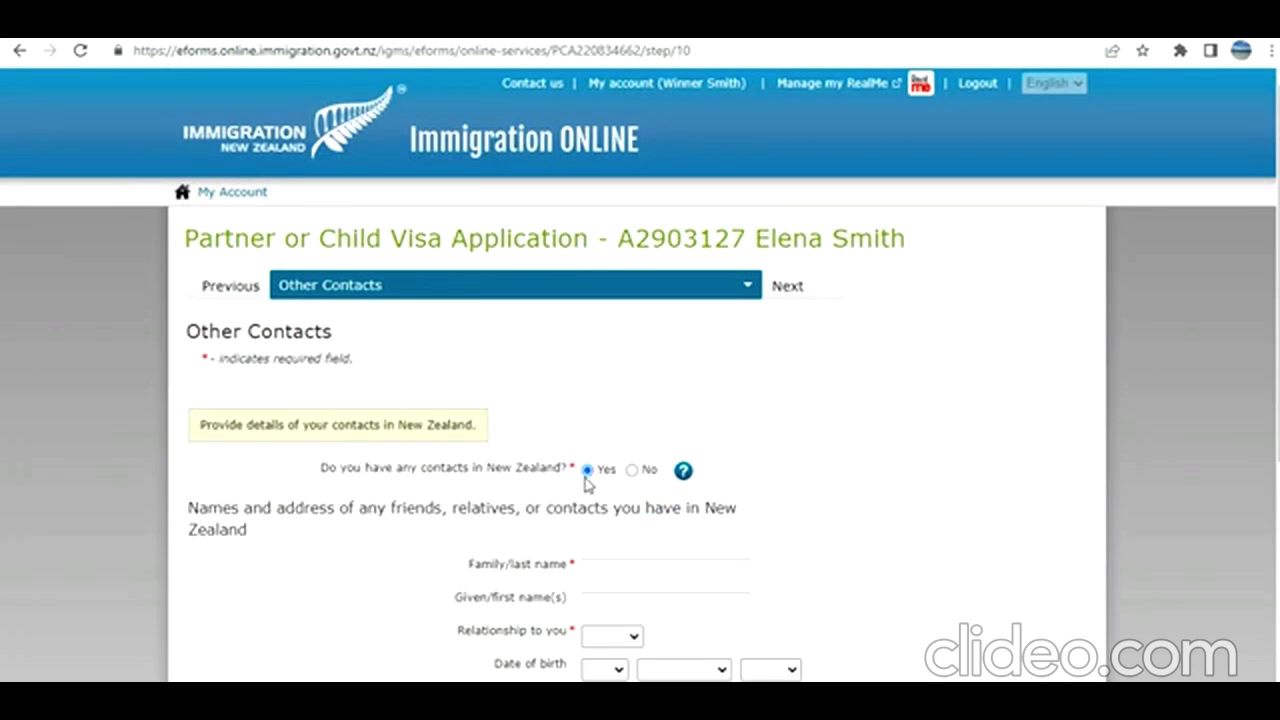
scroll(543, 546, down, 3)
scroll(543, 546, up, 3)
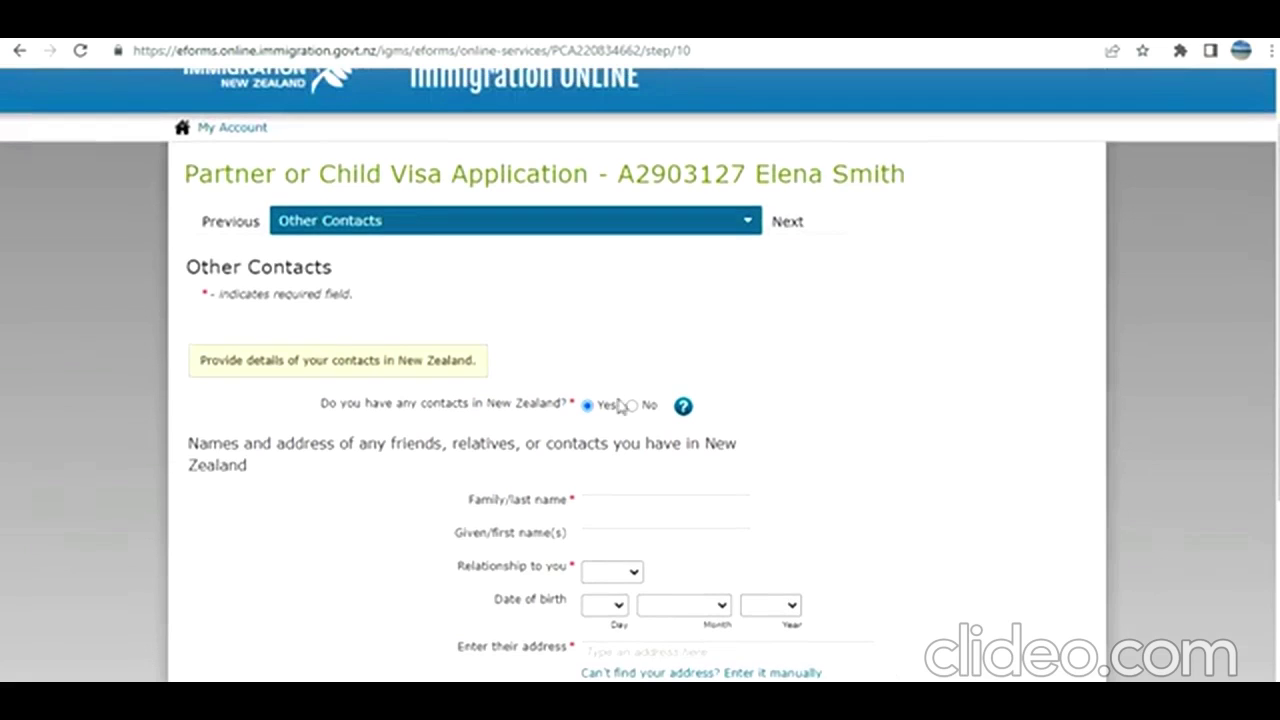
Answer No to having any contacts in New Zealand.
click(631, 406)
scroll(834, 469, down, 2)
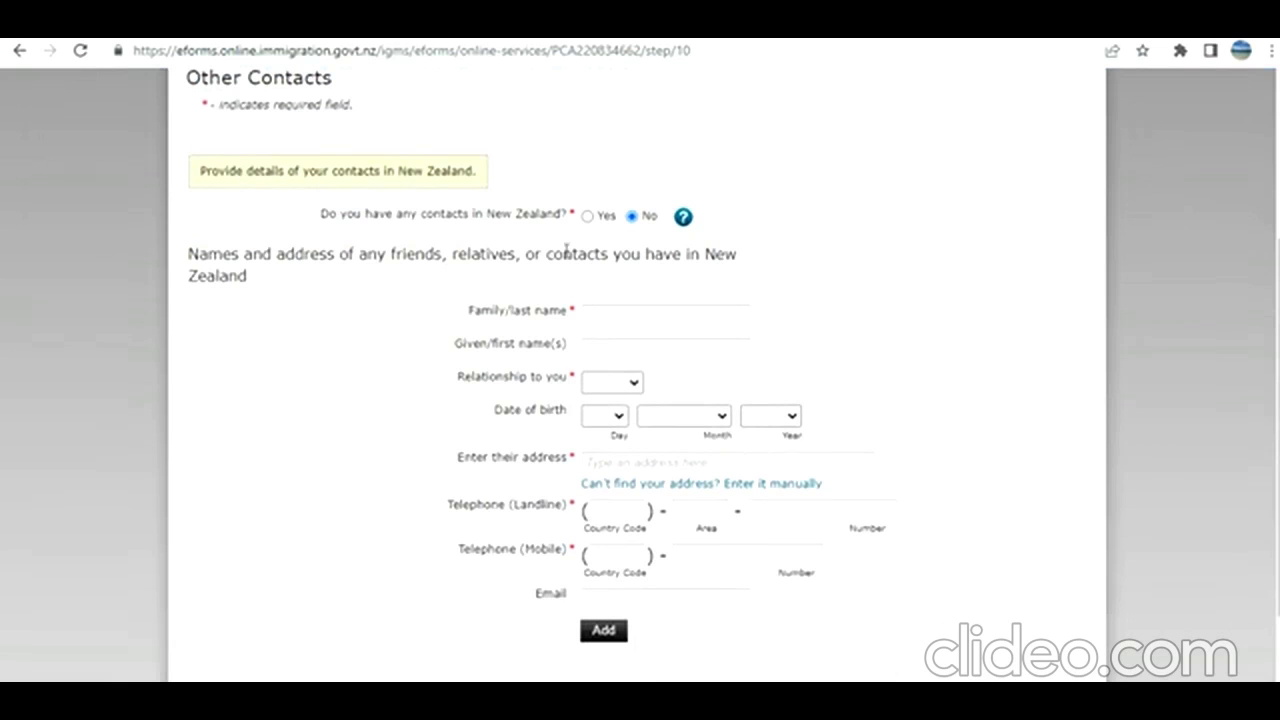
scroll(623, 463, up, 3)
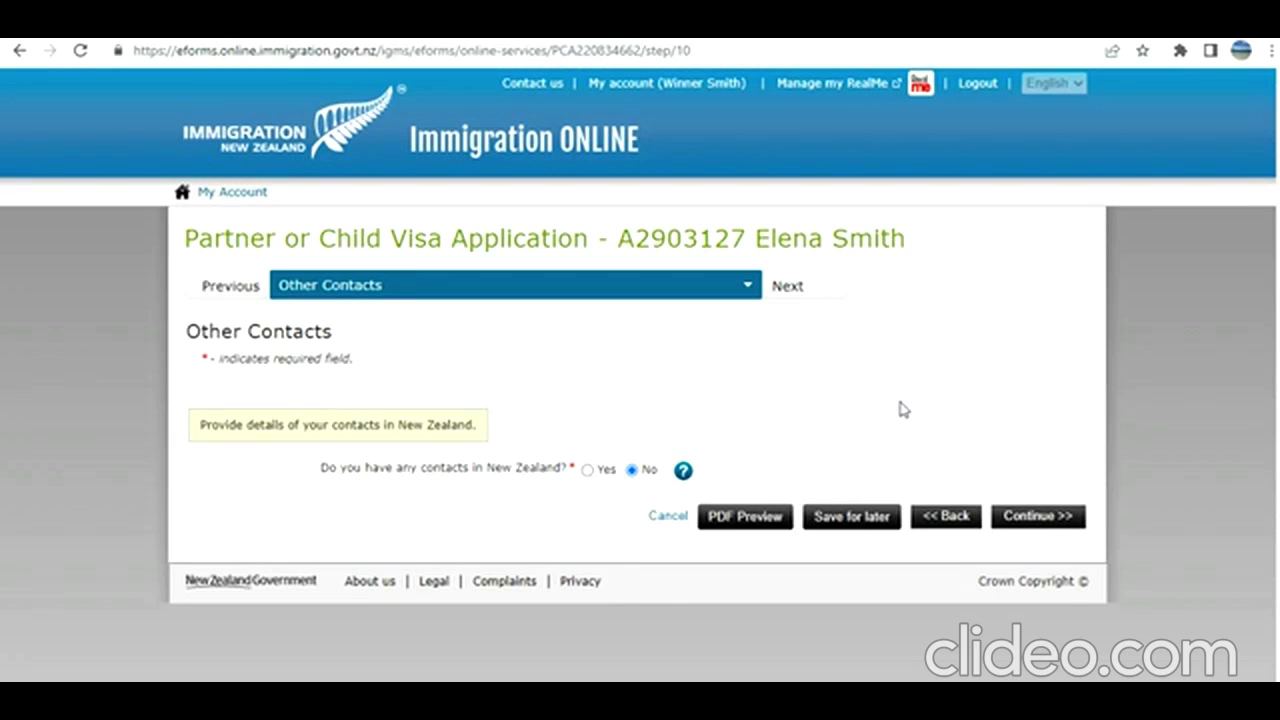
scroll(423, 417, down, 1)
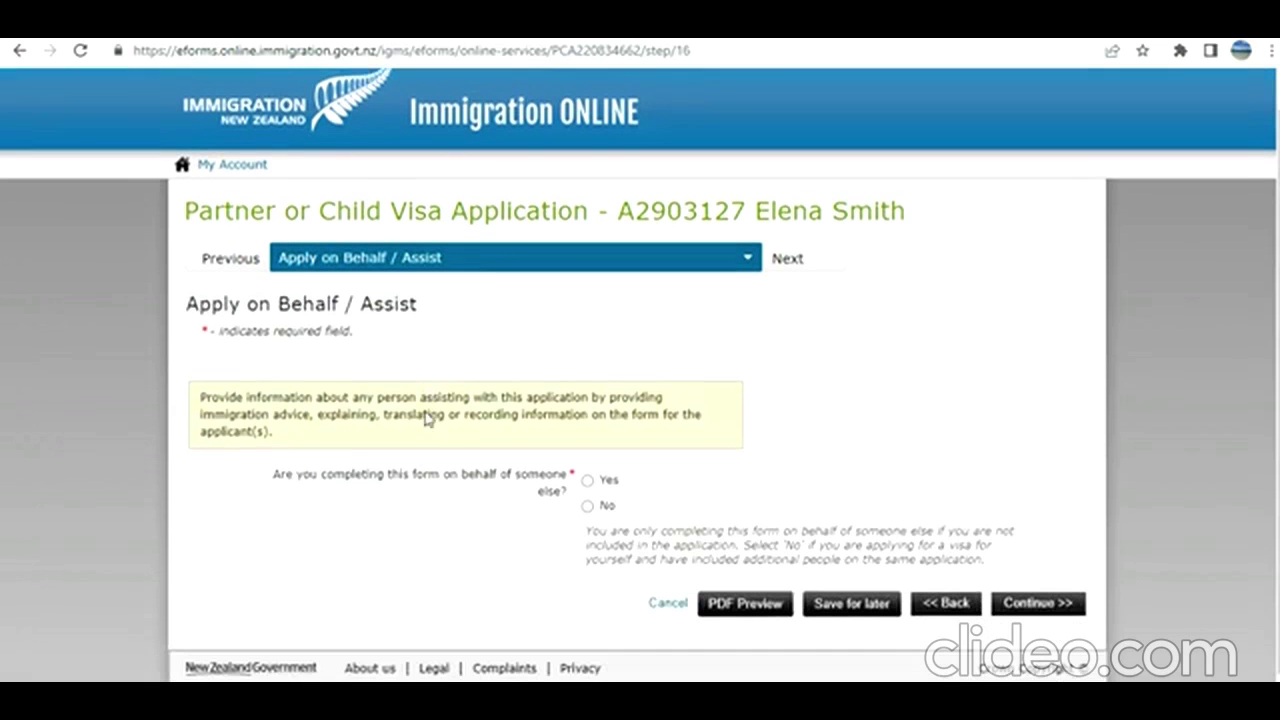
Answer No to completing the form on behalf of someone else and to having received immigration advice, and continue the application.
click(587, 507)
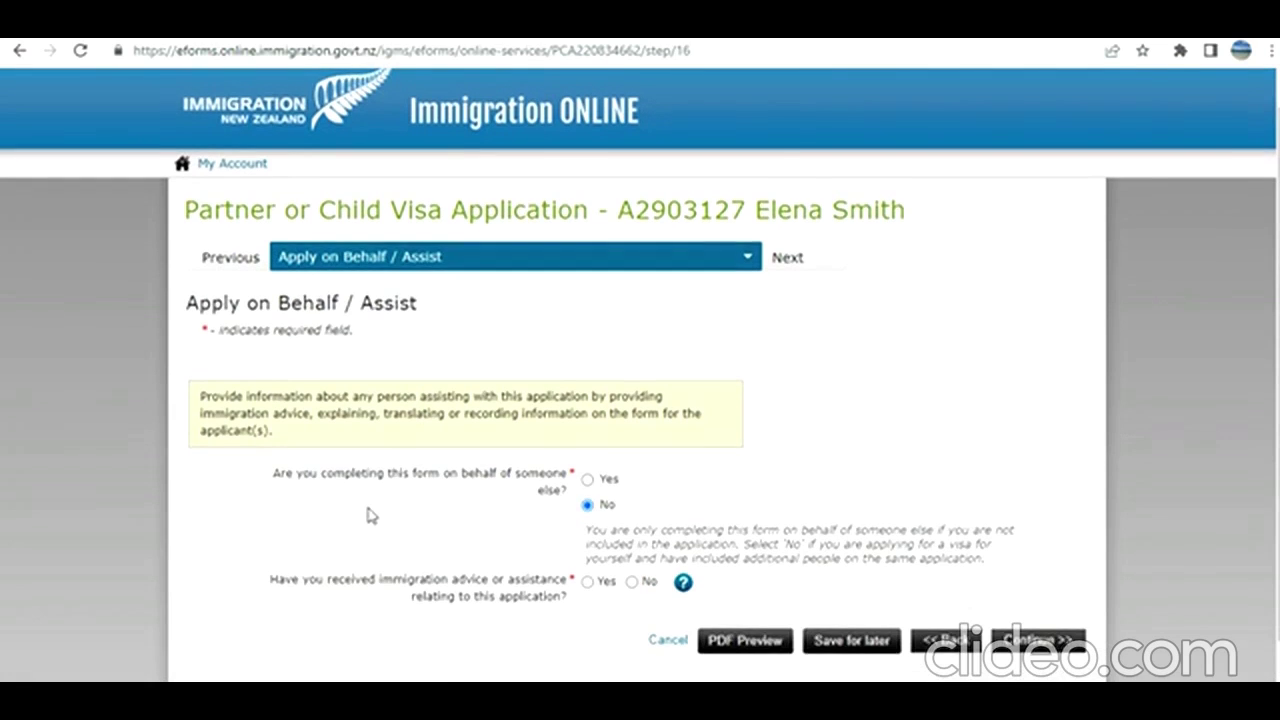
scroll(366, 517, down, 1)
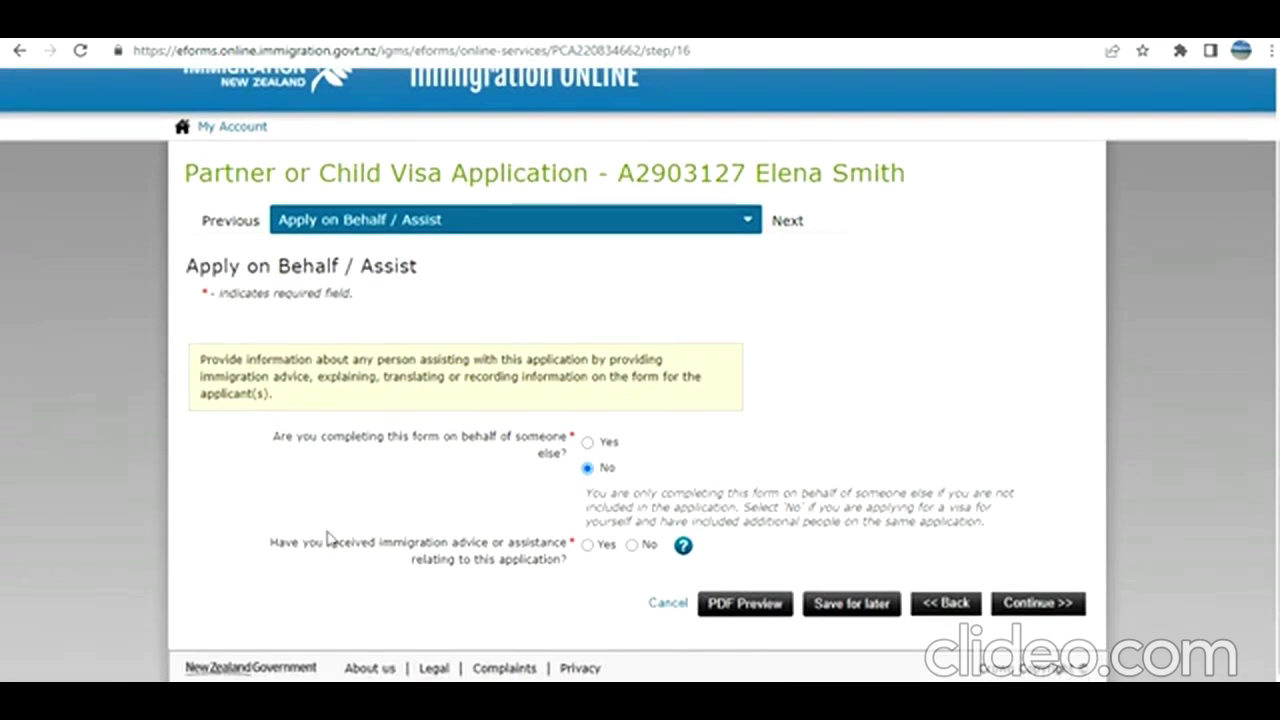
click(631, 544)
click(1040, 603)
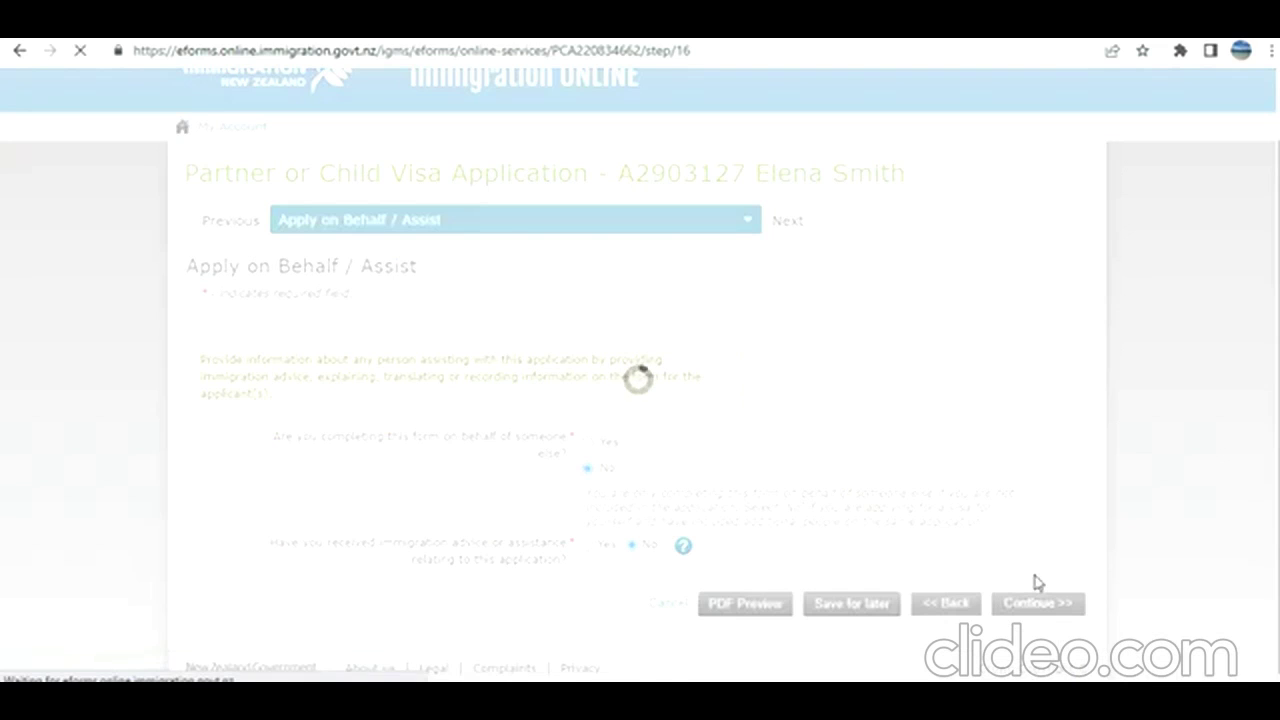
Review the required uploads, from the passport photograph through the Sponsorship Form (INZ 1025) to the medical and chest X-ray certificate requirement.
scroll(591, 354, down, 3)
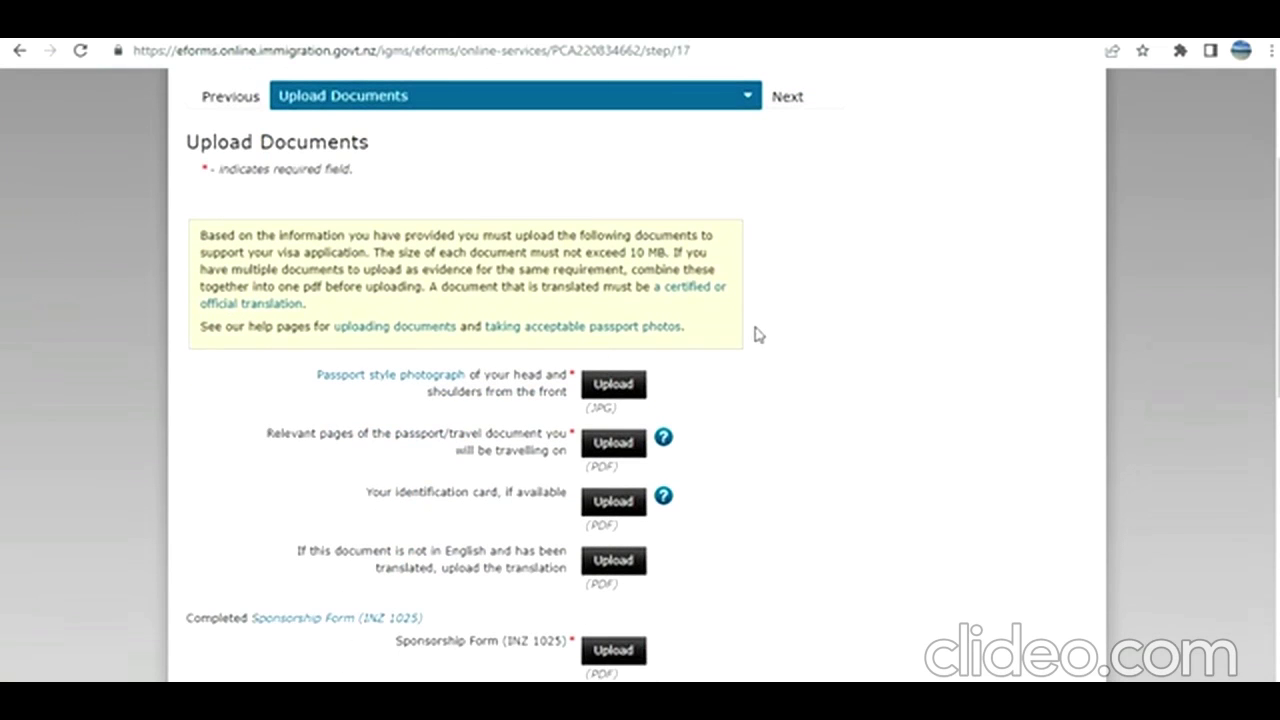
scroll(757, 334, down, 2)
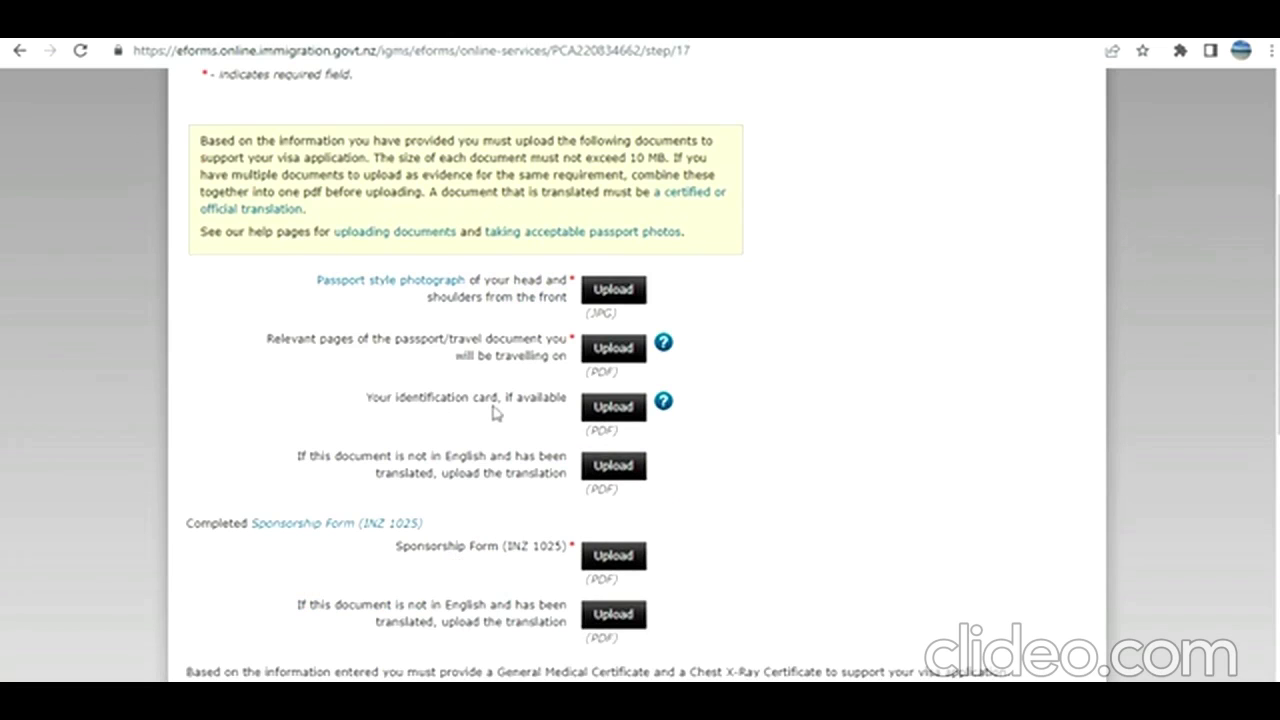
scroll(491, 414, down, 4)
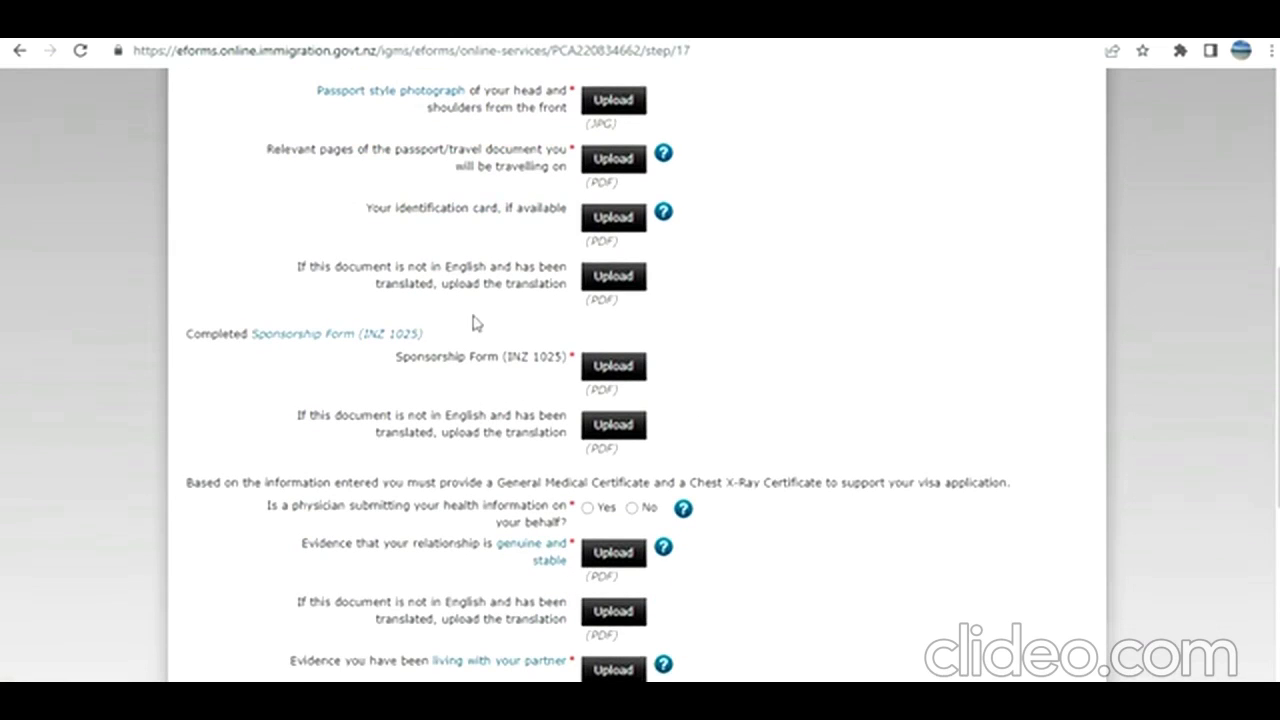
scroll(500, 321, down, 2)
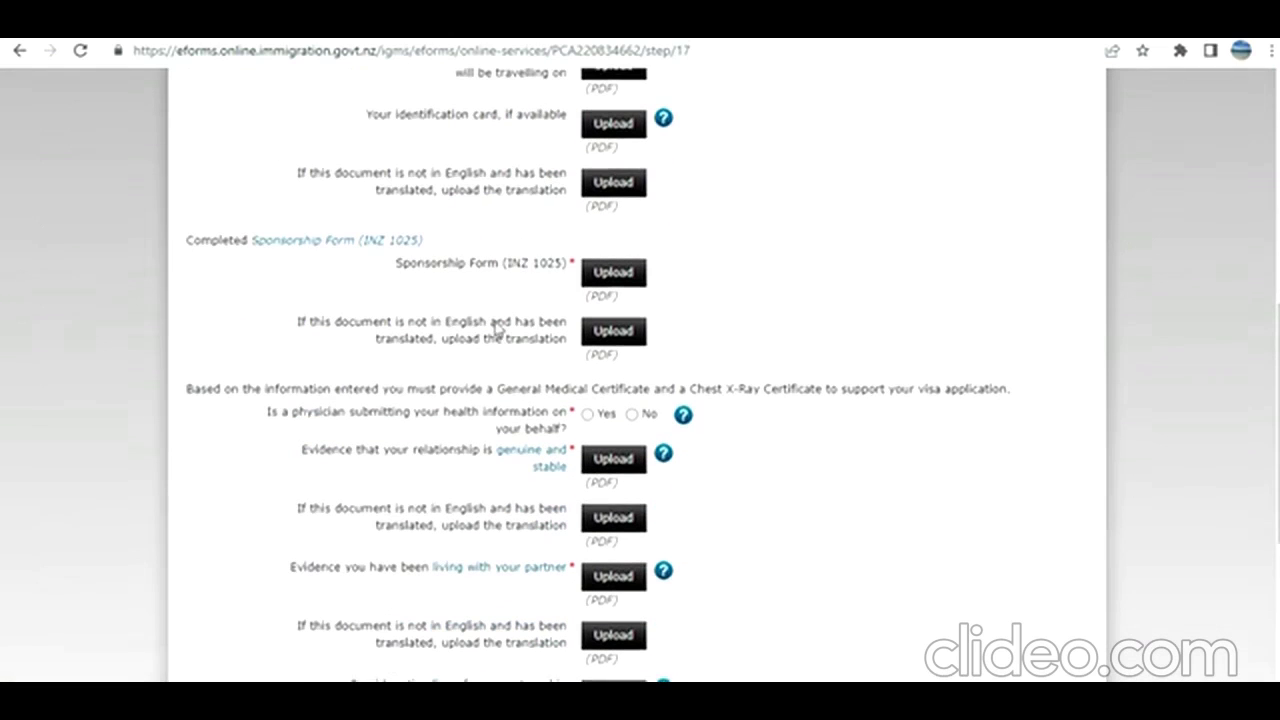
right_click(357, 248)
click(368, 256)
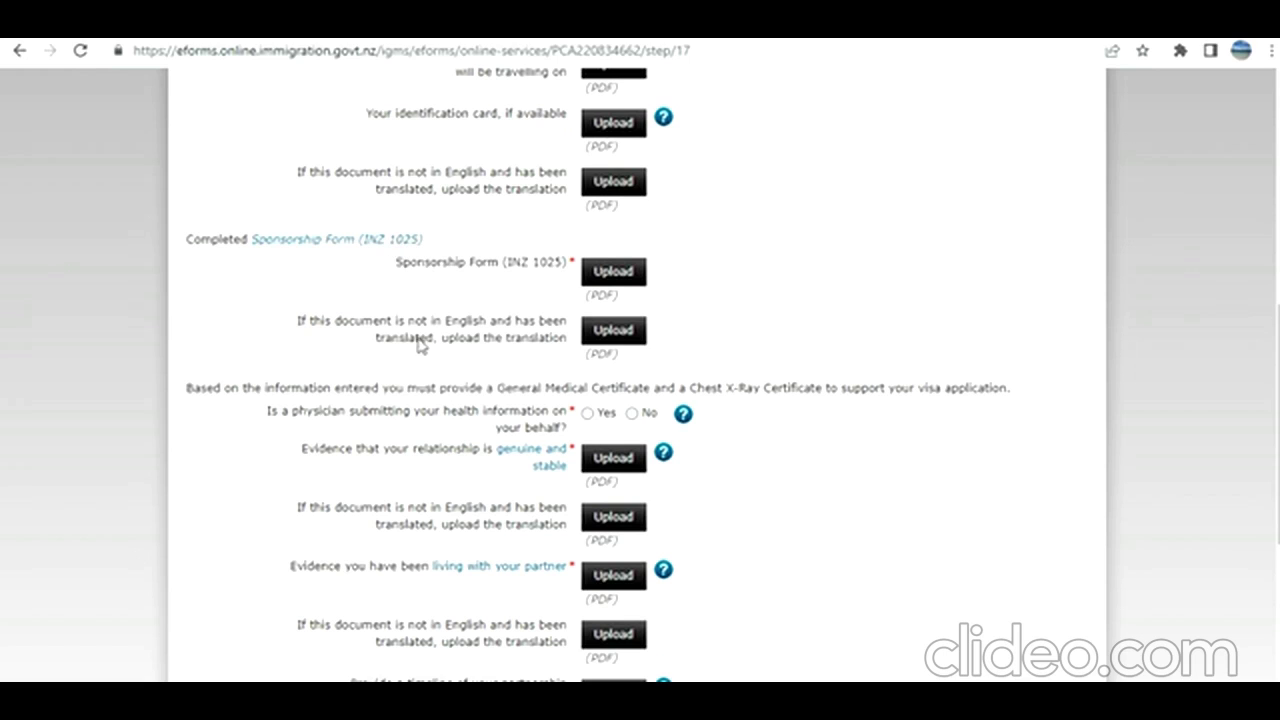
scroll(502, 395, down, 2)
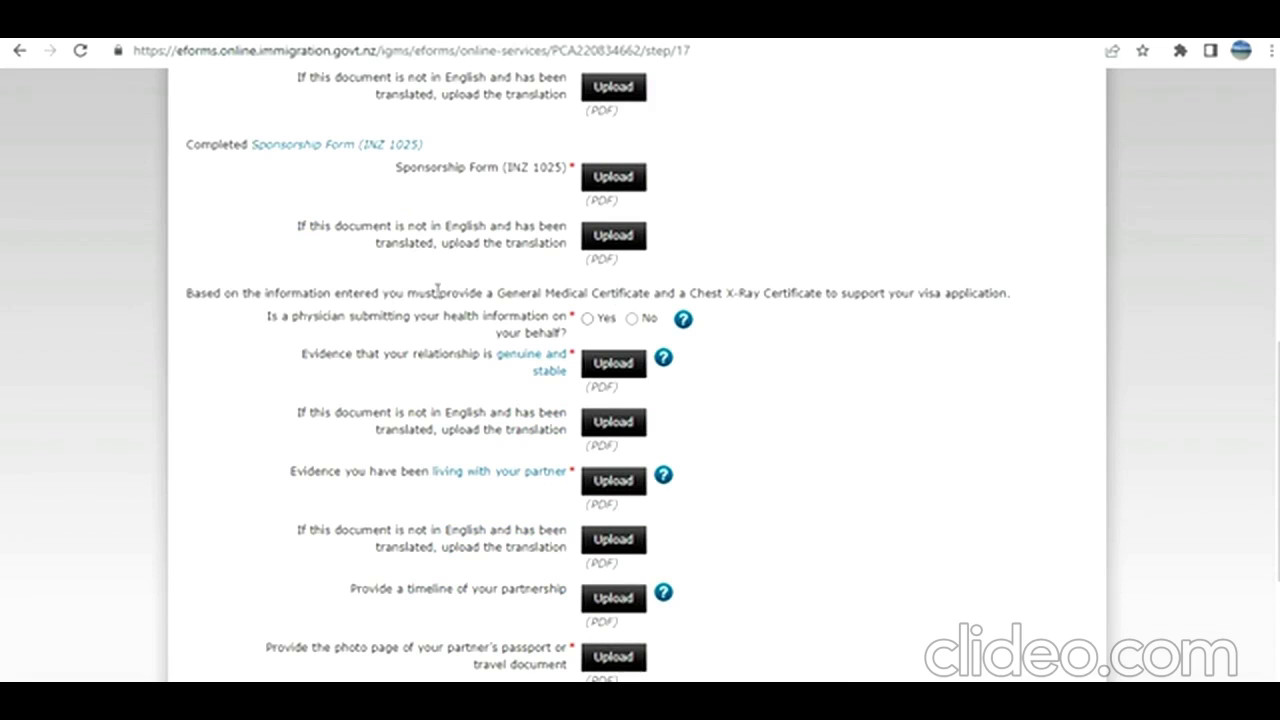
drag(440, 291, 958, 289)
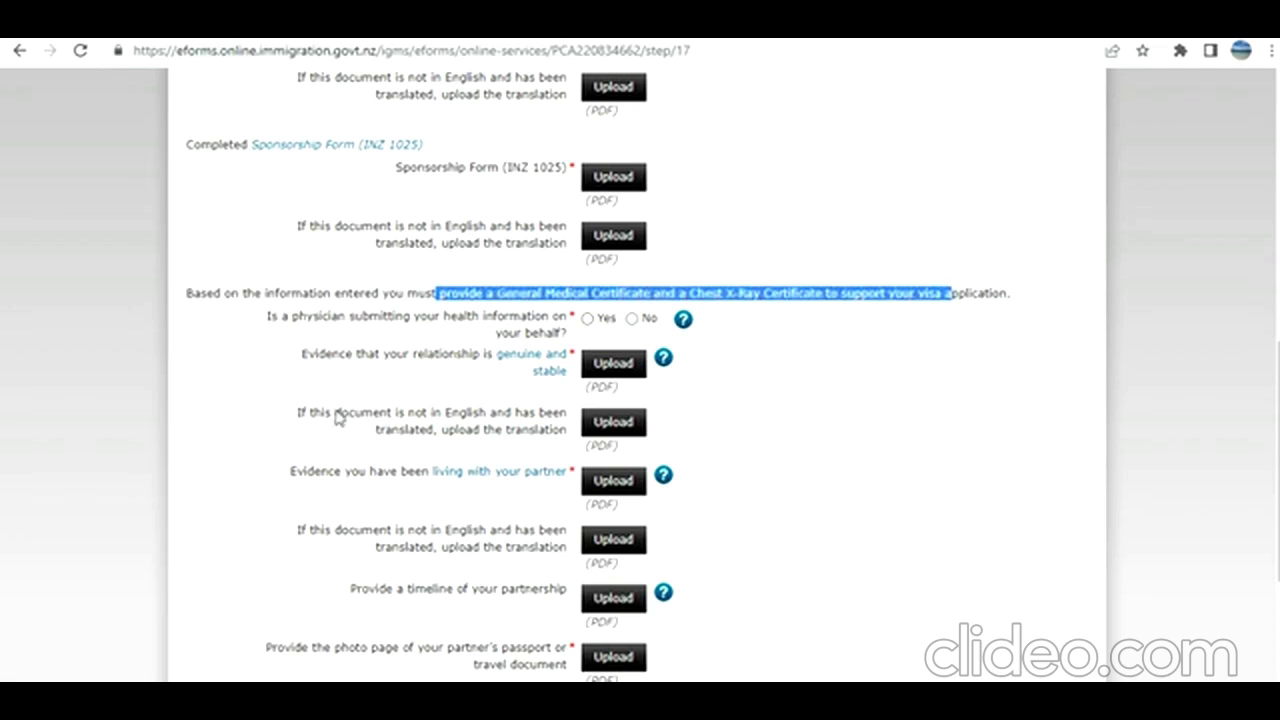
Answer Yes to a physician submitting the health information and Yes to the physician having supplied an eMedical reference code.
click(587, 319)
scroll(300, 400, down, 3)
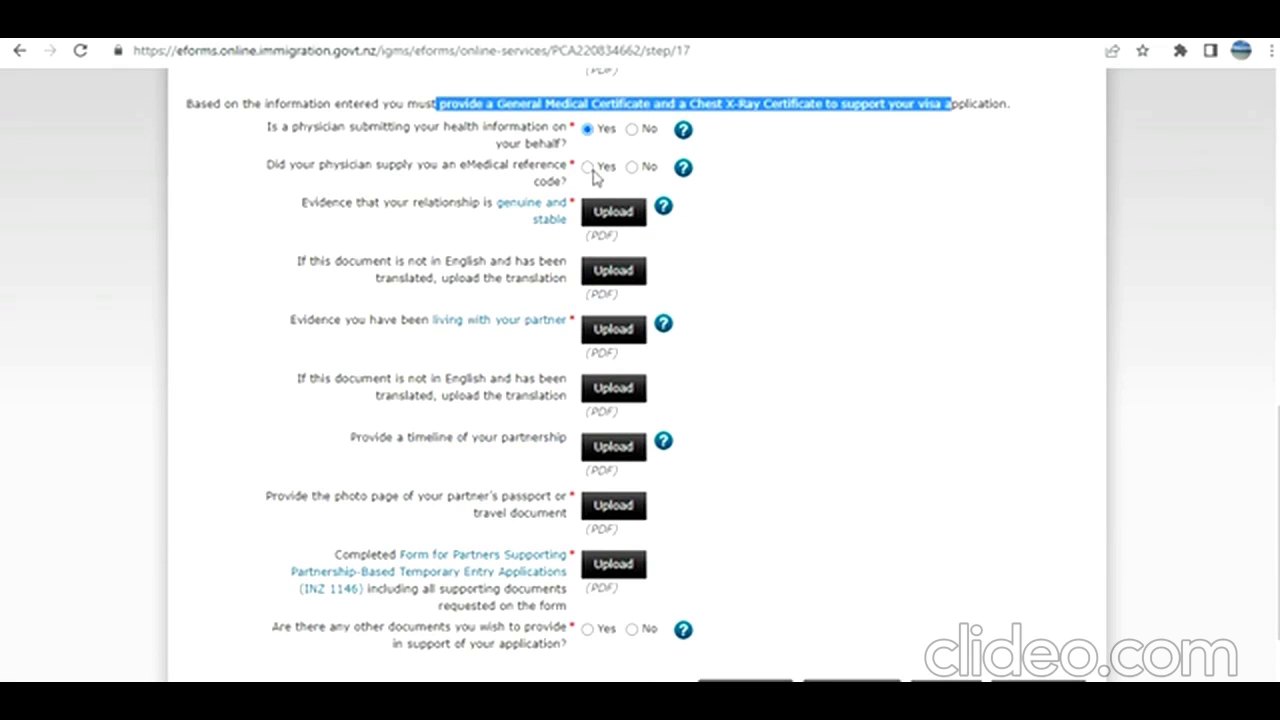
scroll(403, 366, down, 2)
scroll(406, 366, up, 4)
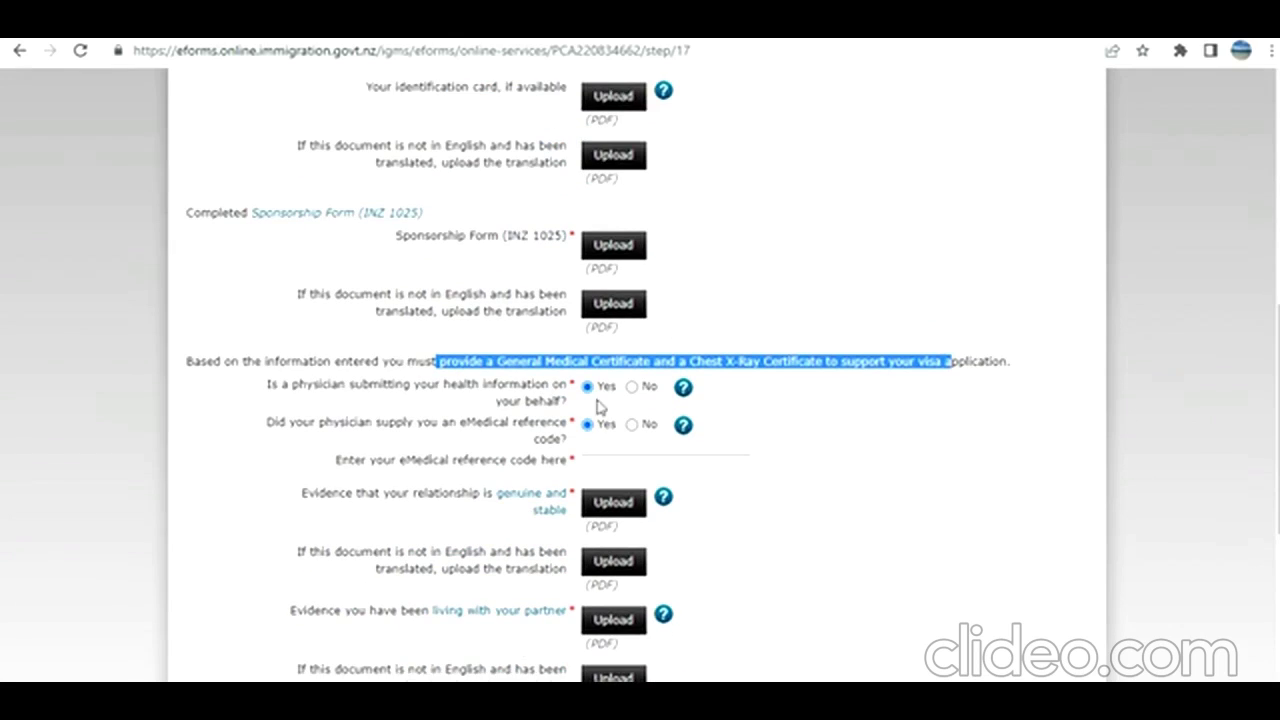
Review the relationship and cohabitation evidence, the help note on the partnership timeline, and the partner's passport and INZ 1146 form requirements.
scroll(398, 490, down, 1)
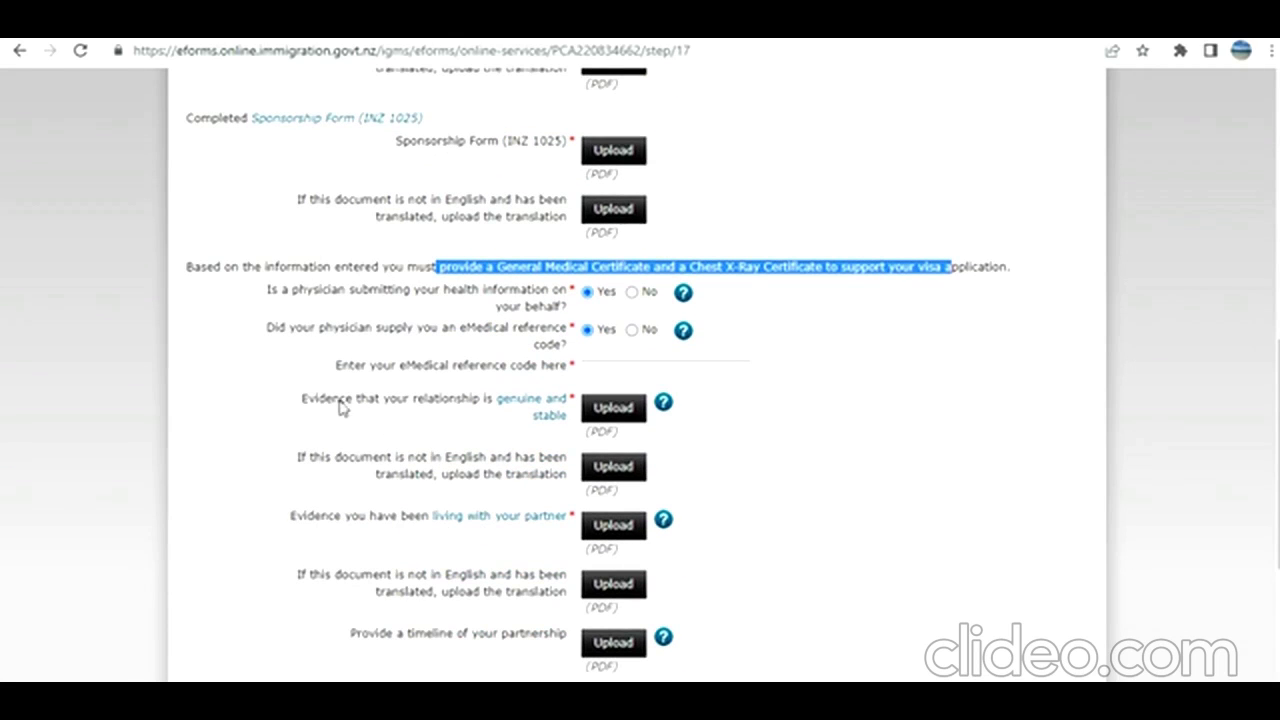
scroll(468, 452, down, 2)
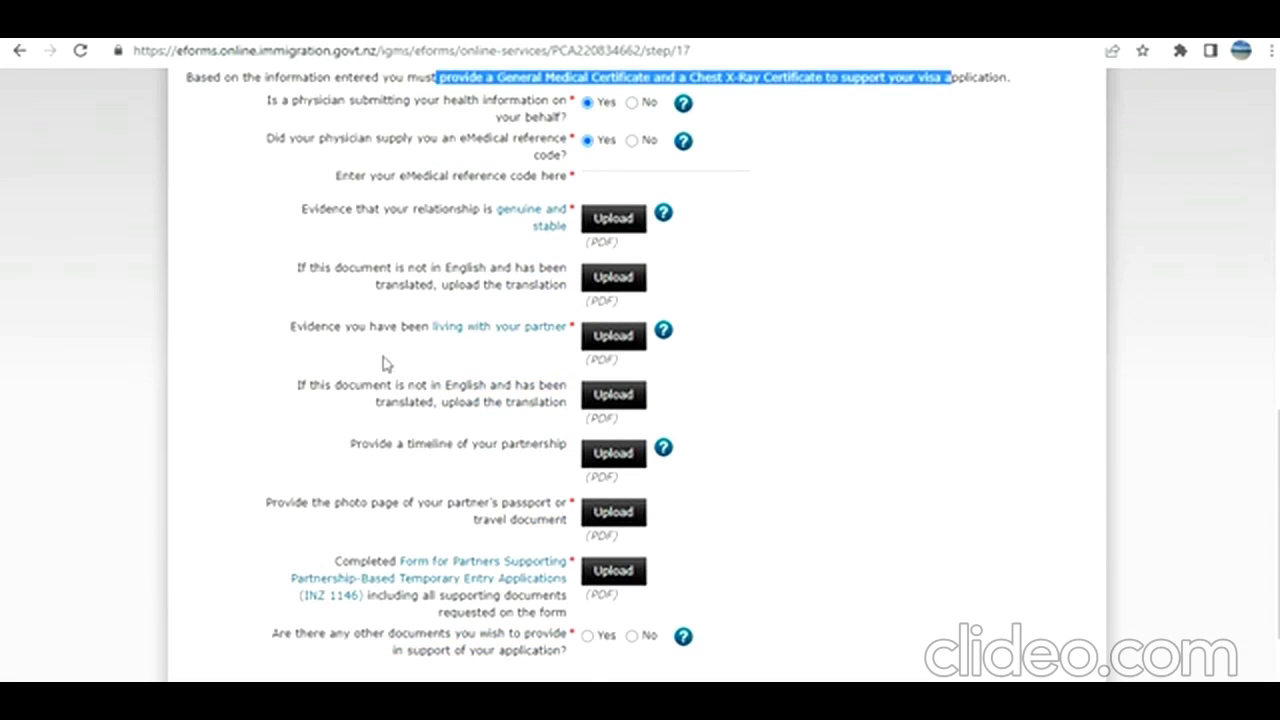
scroll(445, 398, down, 1)
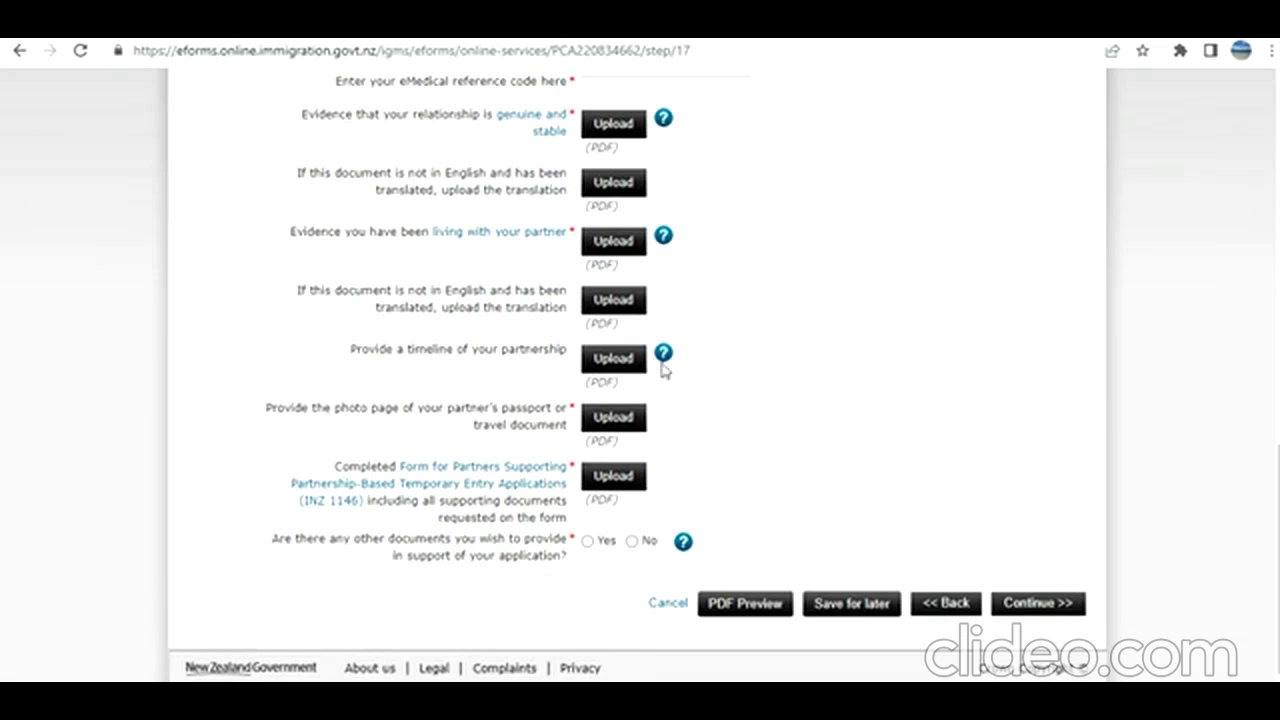
mouse_move(663, 360)
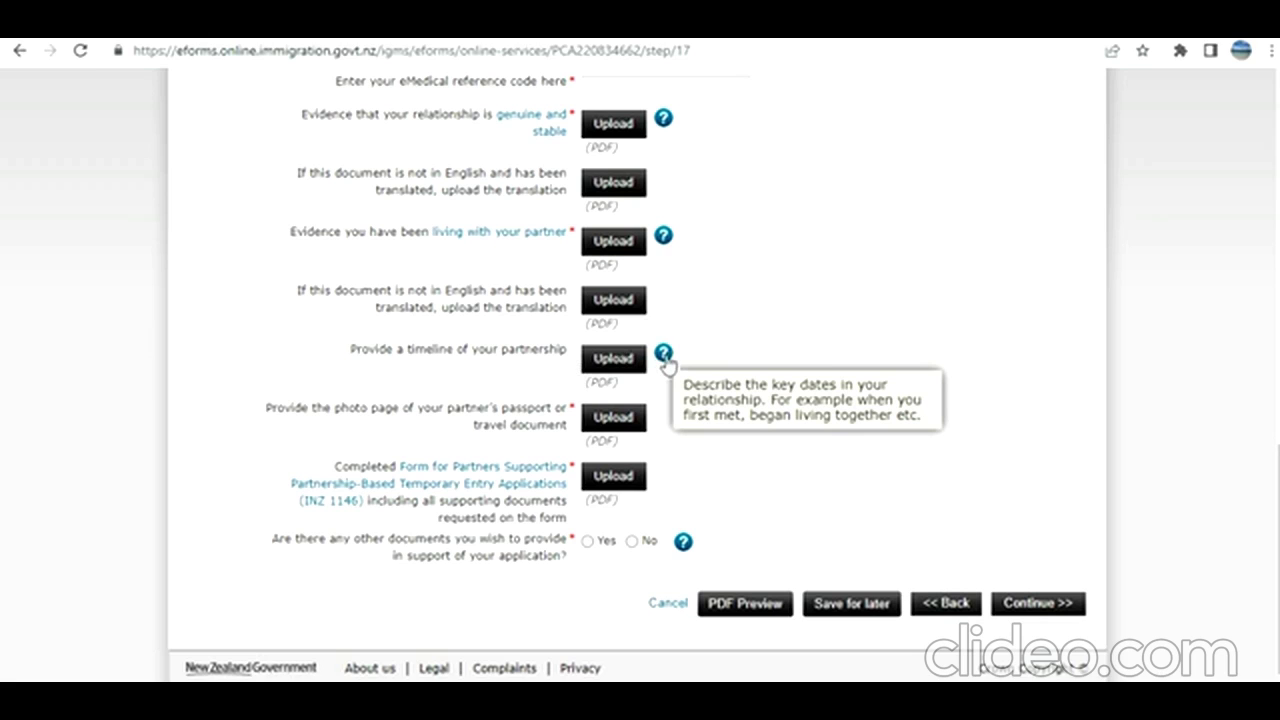
drag(768, 395, 937, 429)
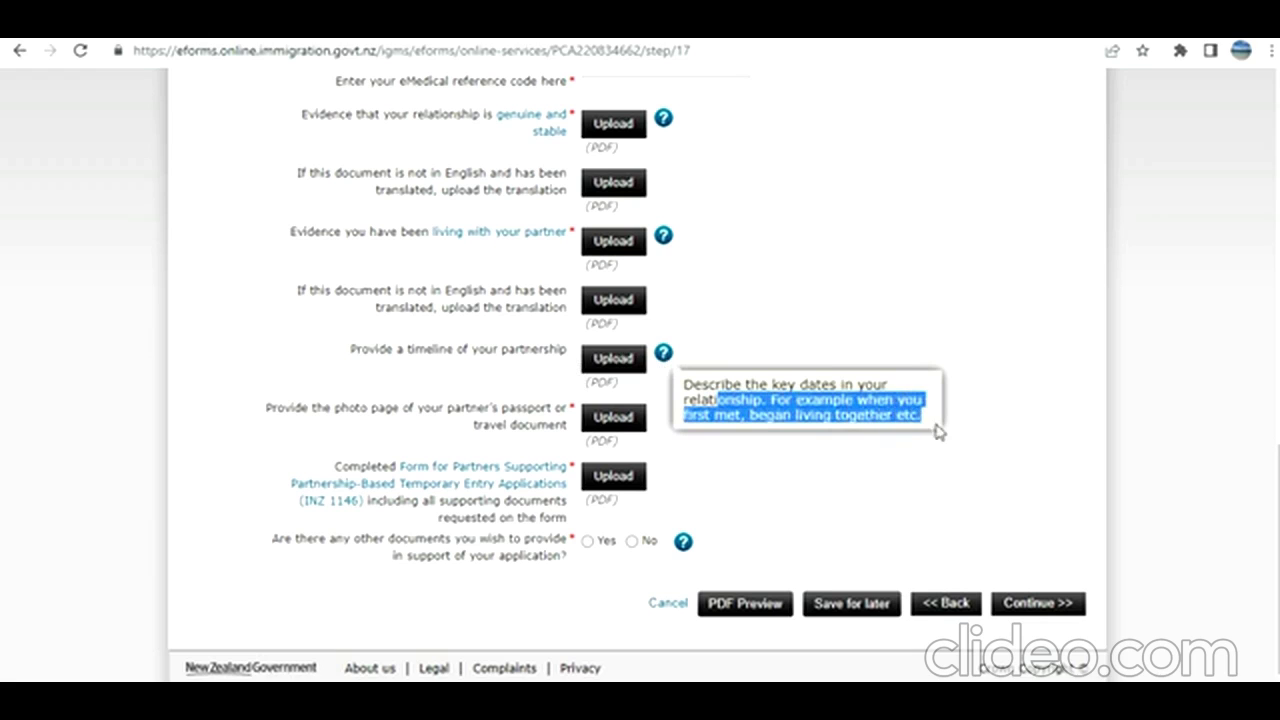
click(322, 452)
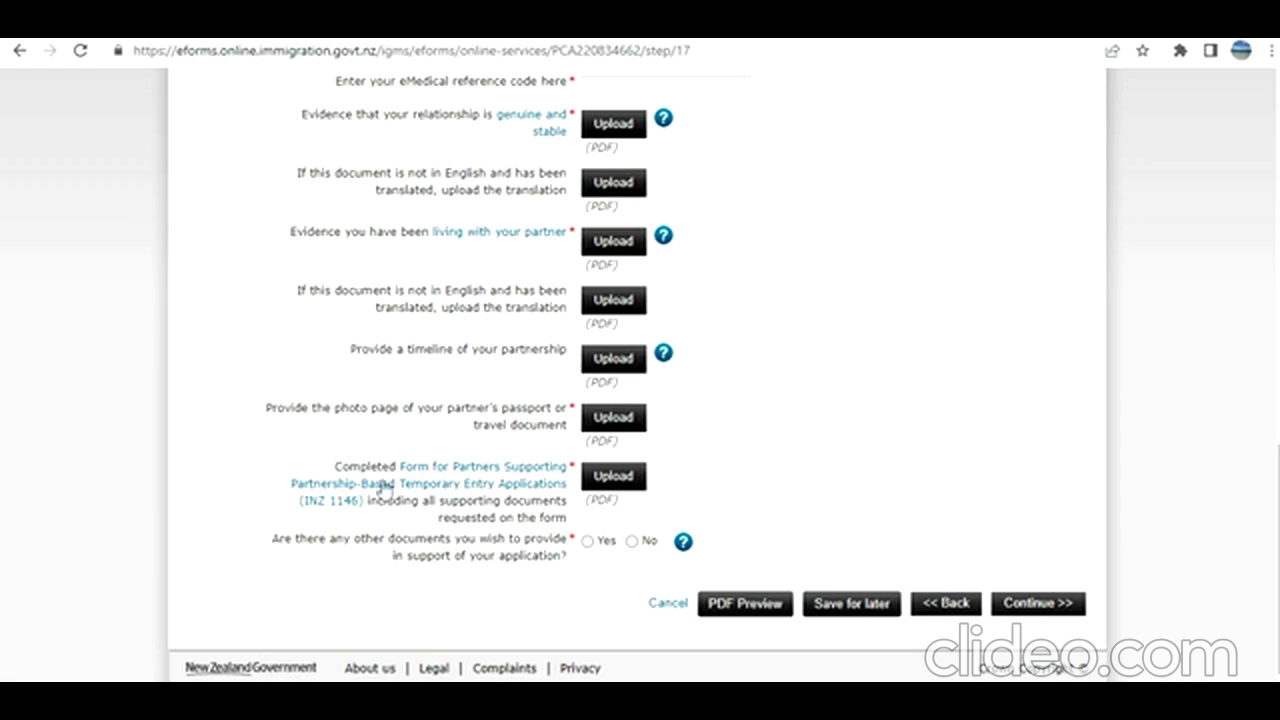
right_click(448, 490)
key(Escape)
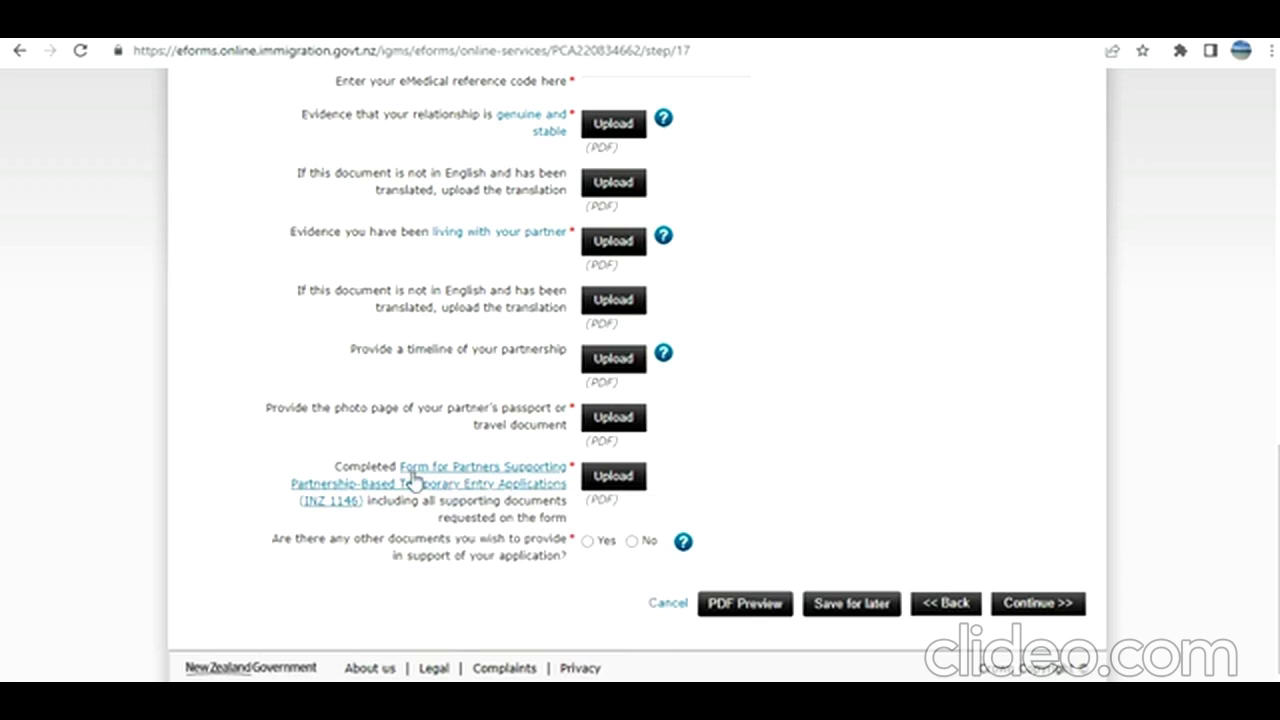
Answer Yes to having other documents to provide in support of the application.
click(587, 544)
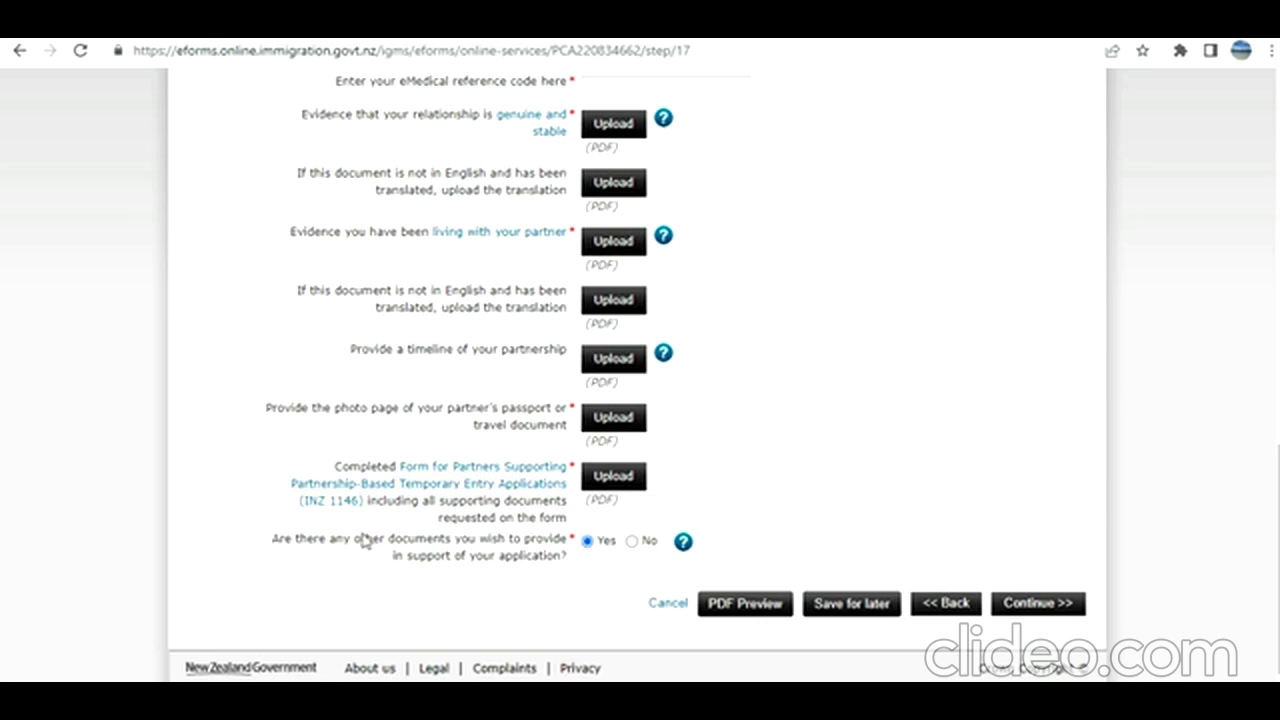
scroll(448, 577, up, 4)
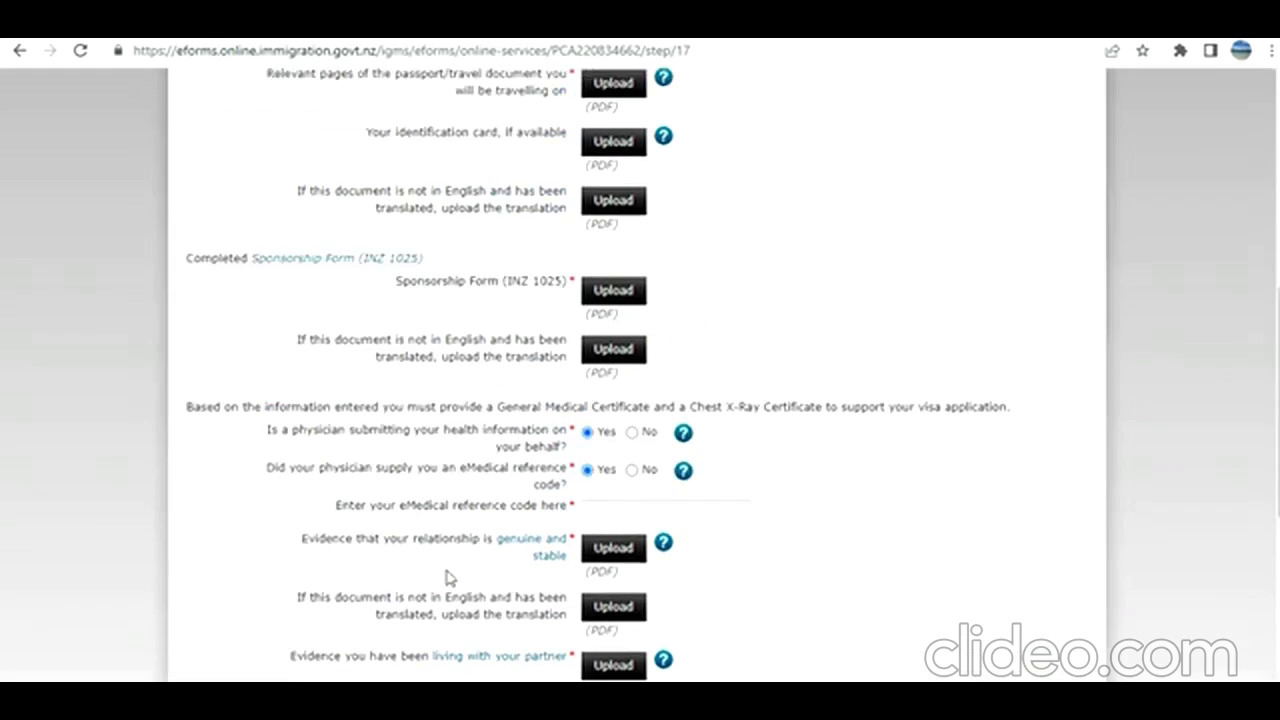
scroll(448, 577, down, 4)
Check the application's section list for the sections after Upload Documents, and look over the additional document fields.
scroll(448, 577, up, 10)
click(757, 268)
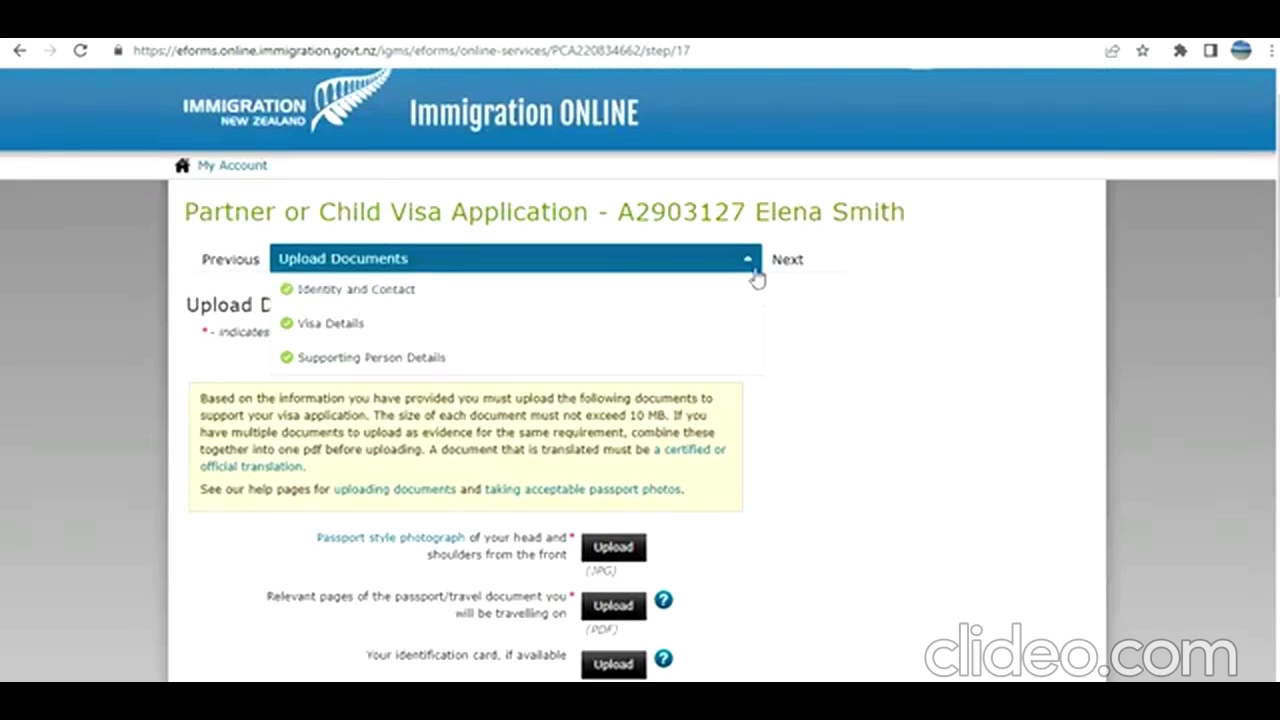
scroll(425, 572, down, 1)
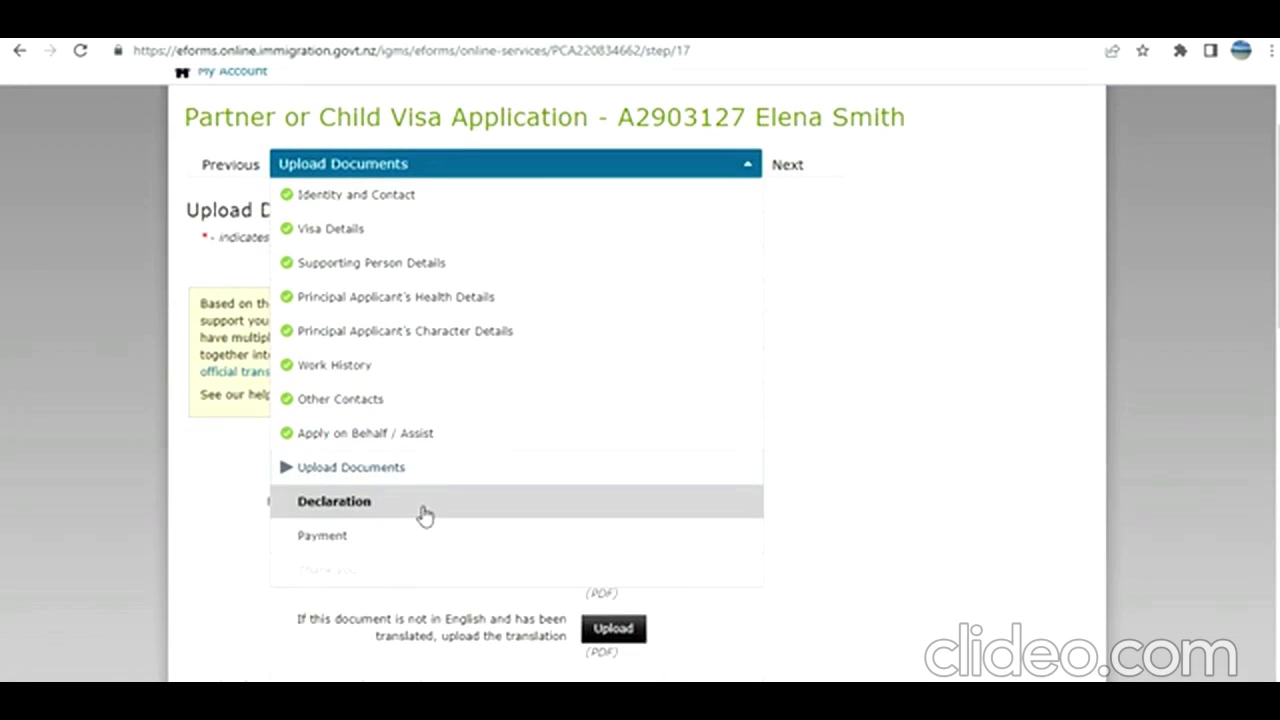
click(988, 394)
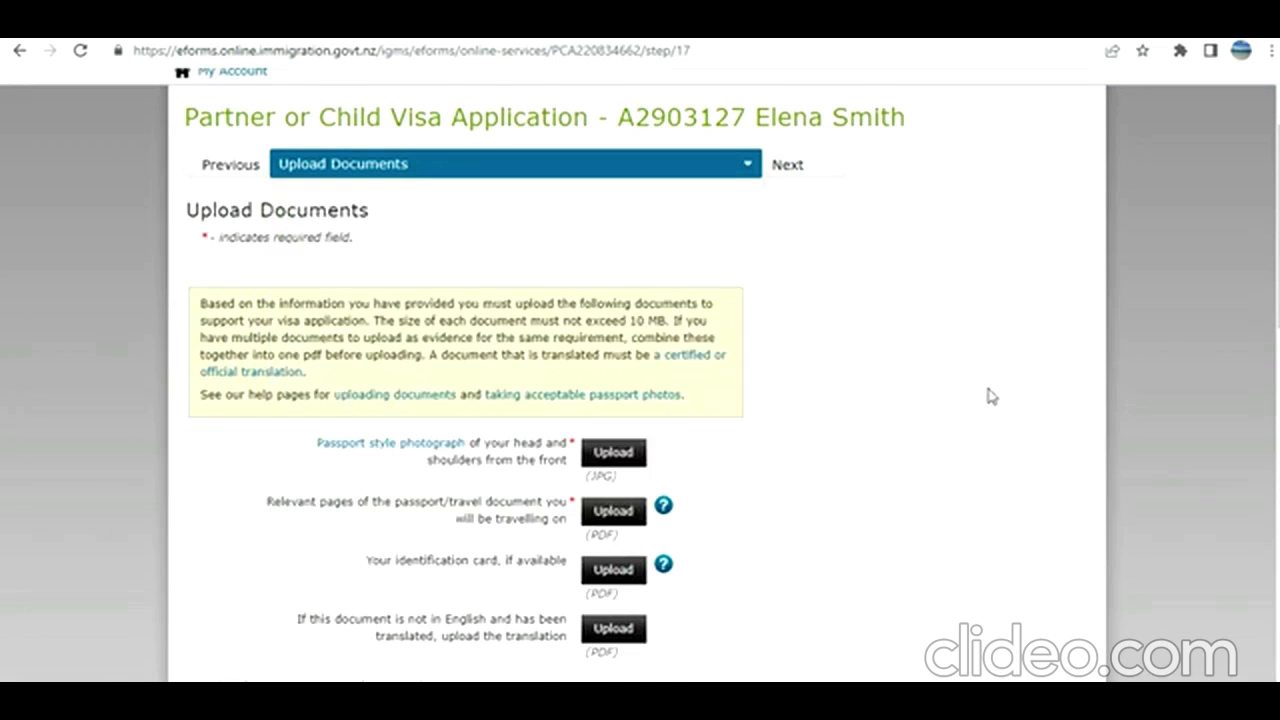
scroll(988, 396, down, 10)
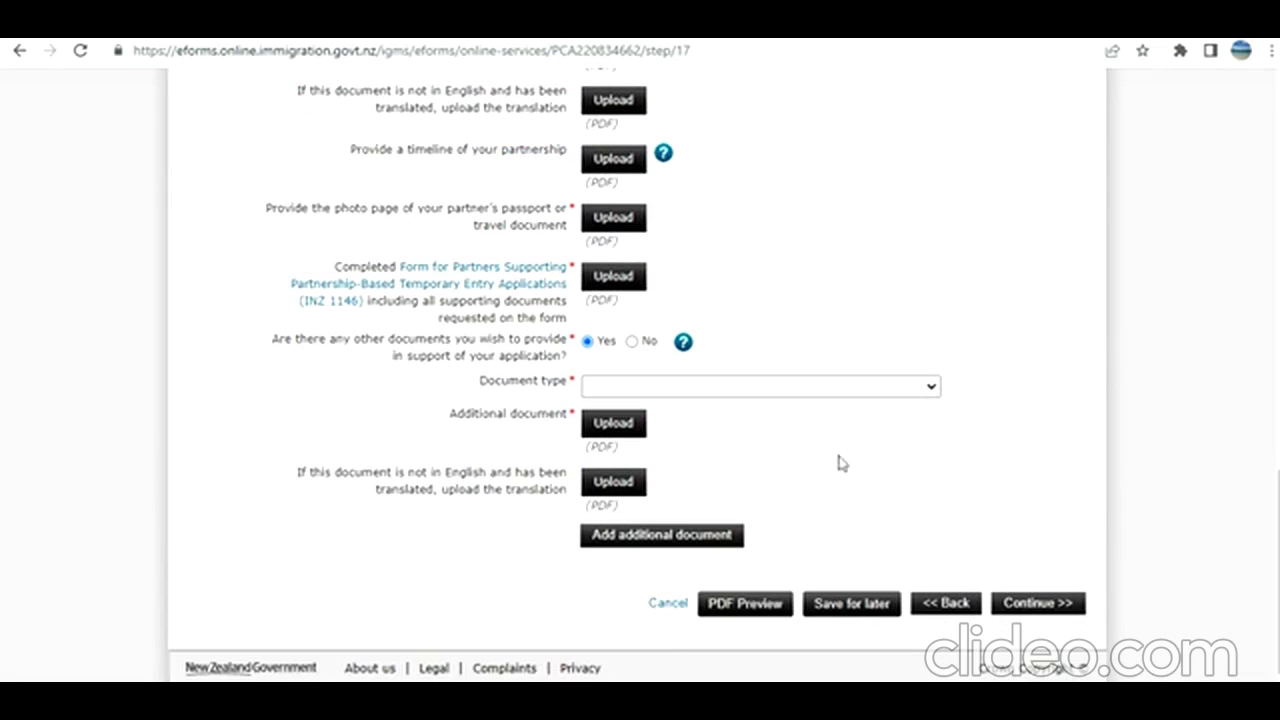
scroll(632, 542, up, 10)
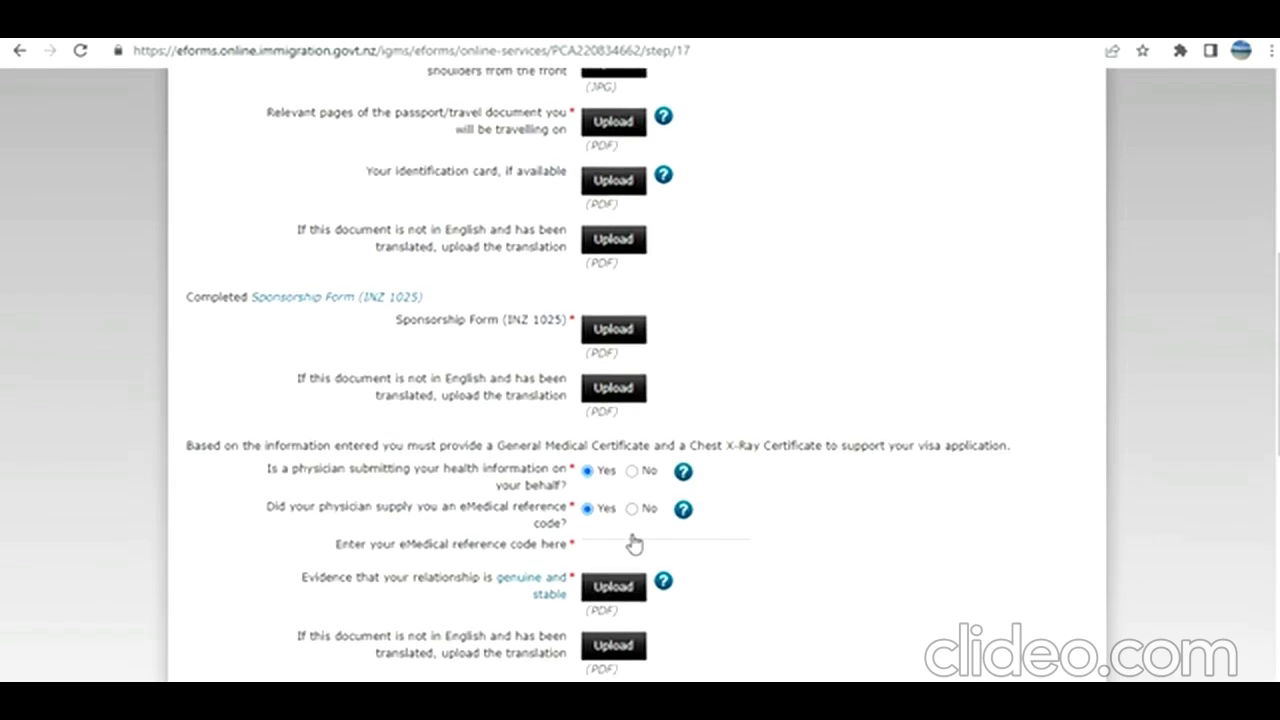